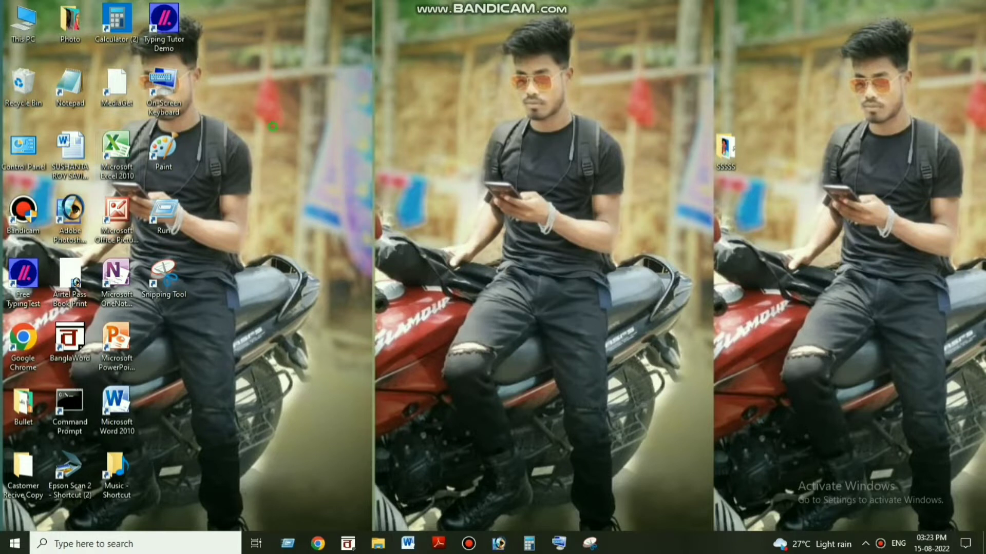
Refresh the desktop and open Epson Scan 2
right_click(273, 127)
left_click(303, 163)
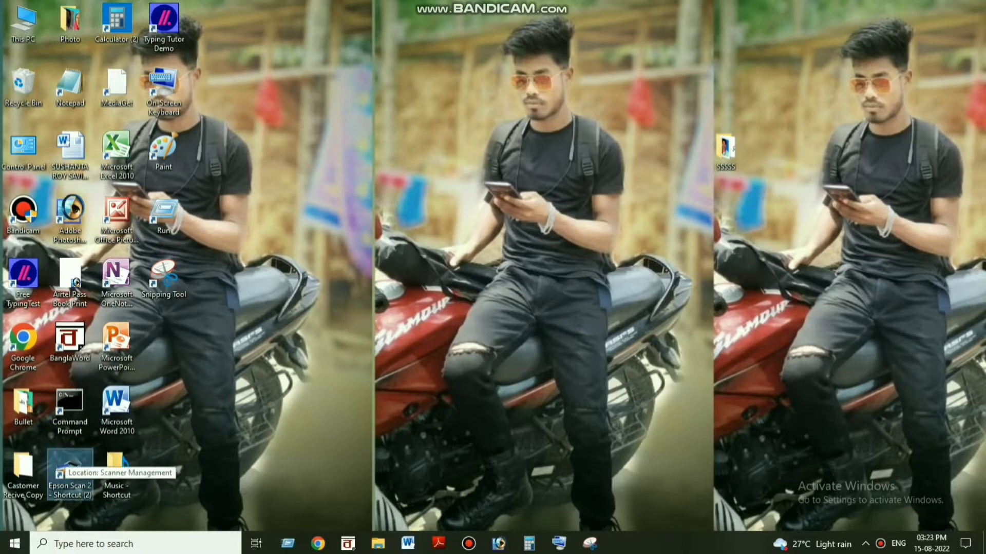
double_click(70, 464)
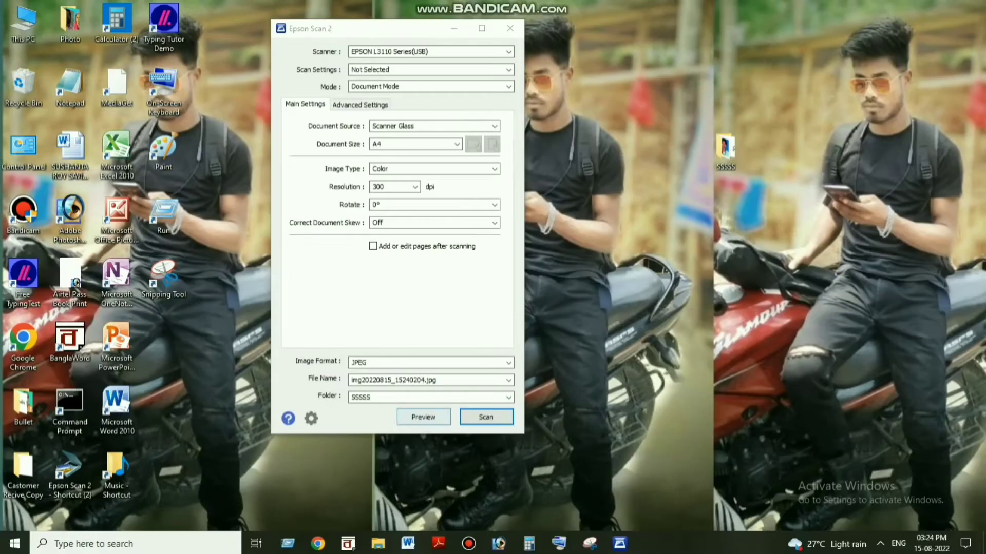
Create a new folder named .jkli on the desktop
right_click(580, 224)
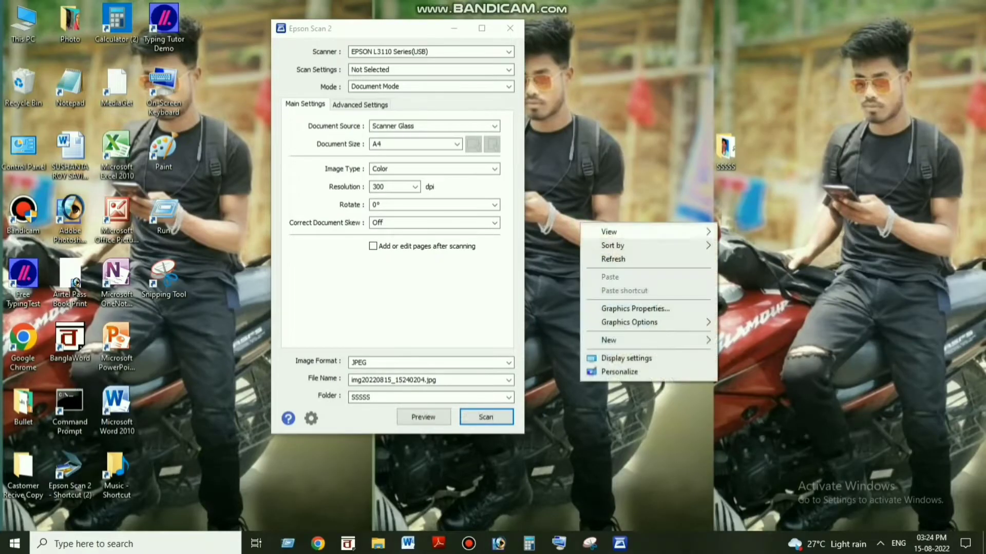
mouse_move(608, 340)
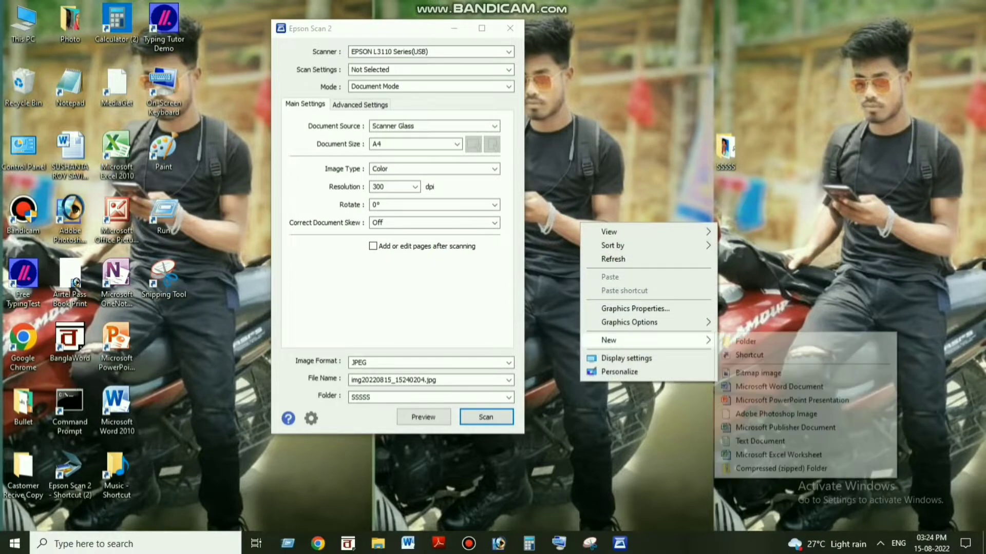
left_click(747, 340)
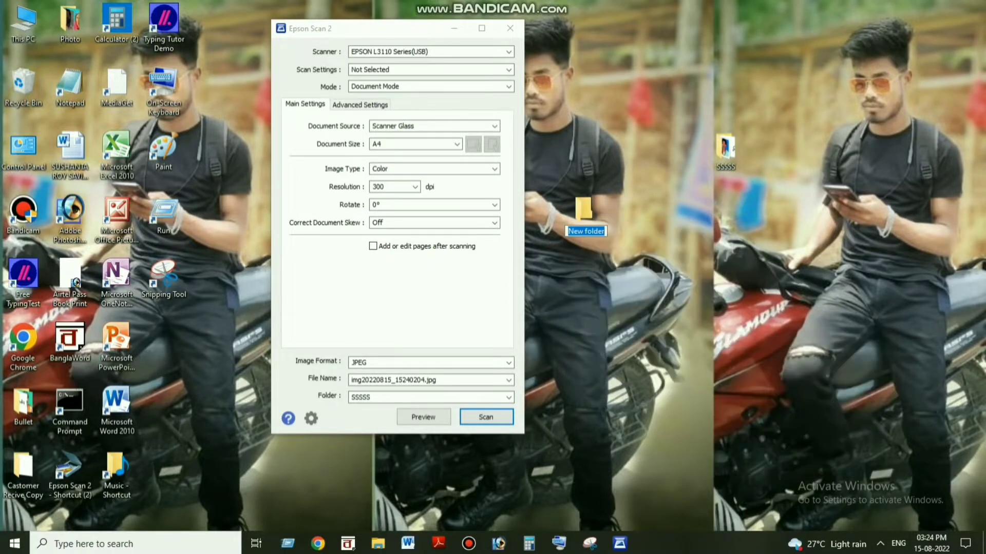
type("jkli")
key("Return")
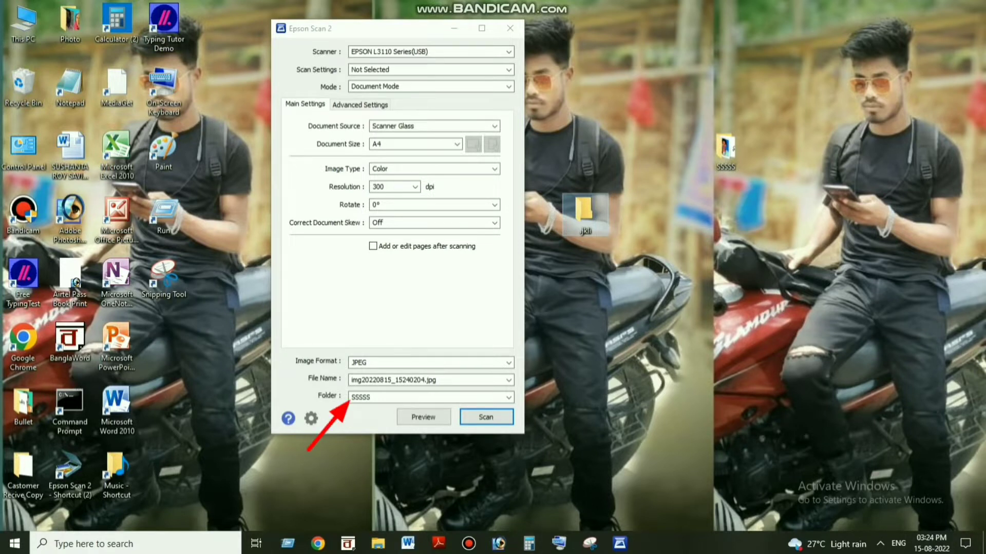
Set the destination folder for saved scans to the .jkli folder on the desktop
left_click(509, 397)
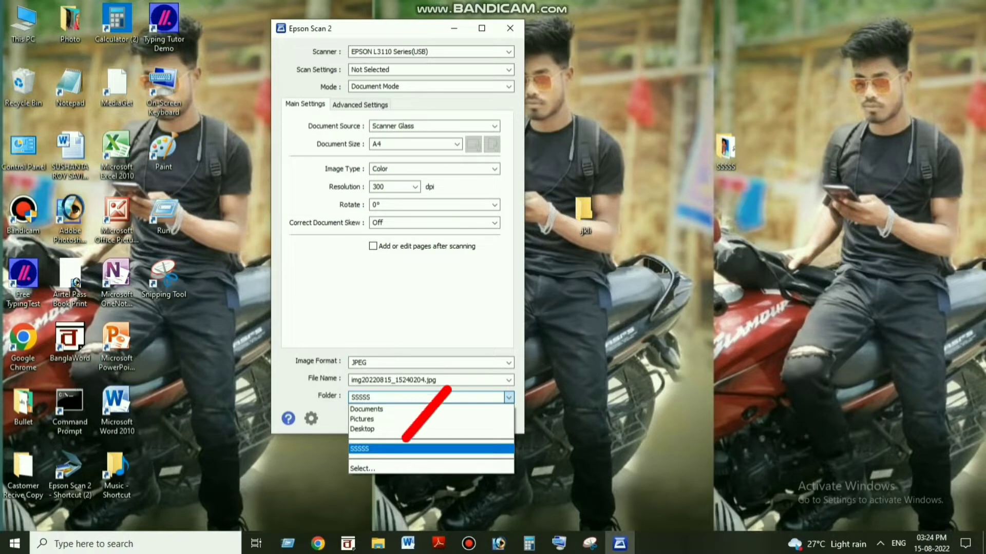
left_click(362, 468)
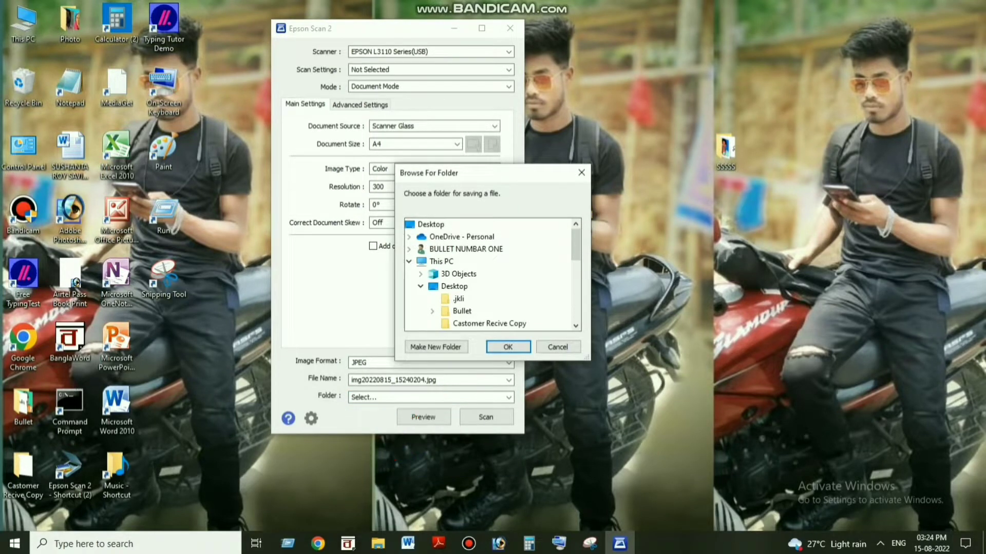
left_click_drag(521, 174, 762, 178)
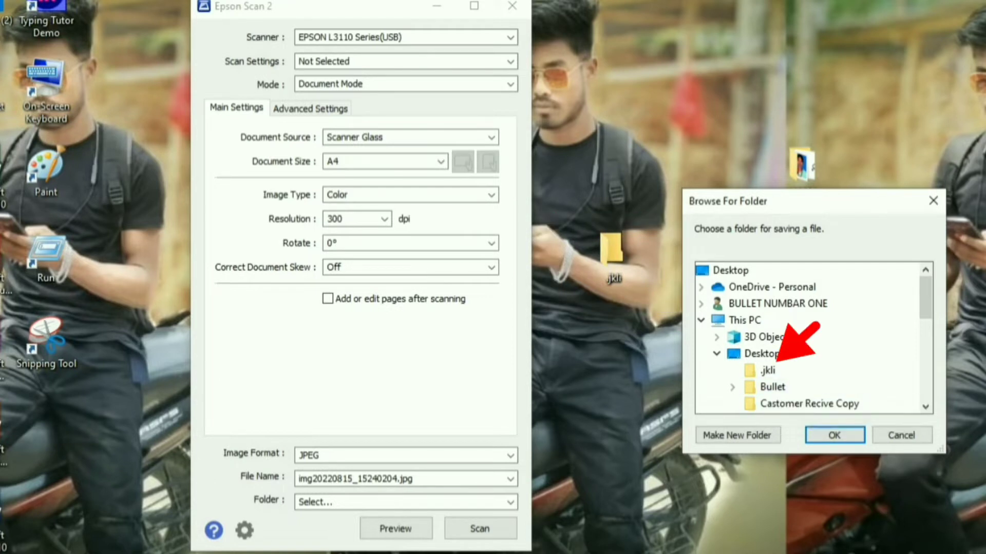
left_click(771, 368)
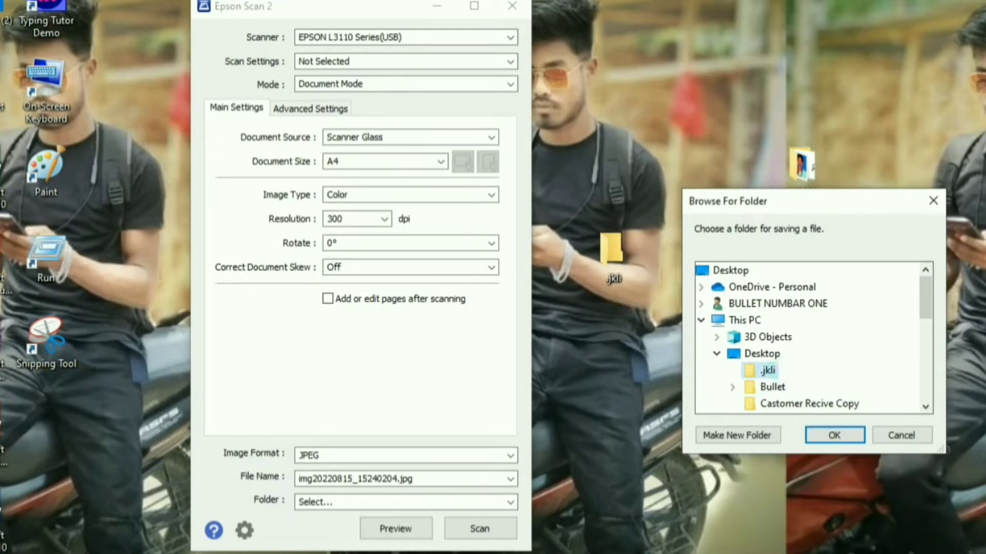
left_click(835, 436)
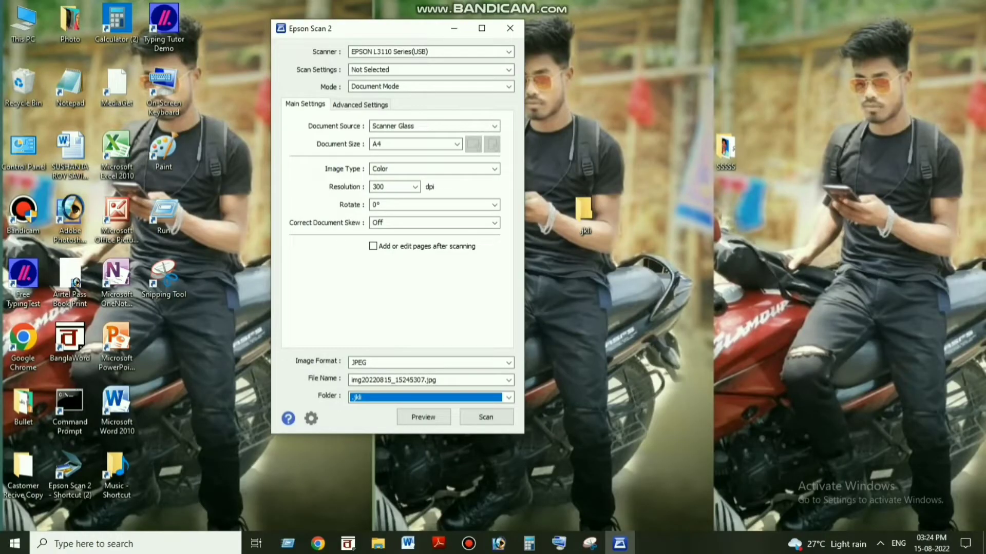
Scan the photo on the scanner glass as an A4 color JPEG at 300 dpi into the .jkli folder
right_click(669, 281)
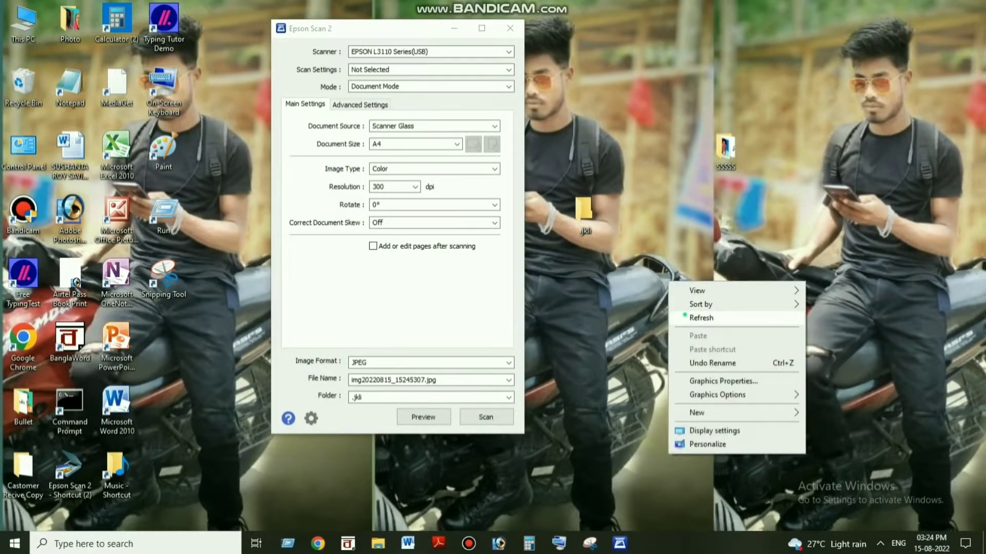
left_click(686, 315)
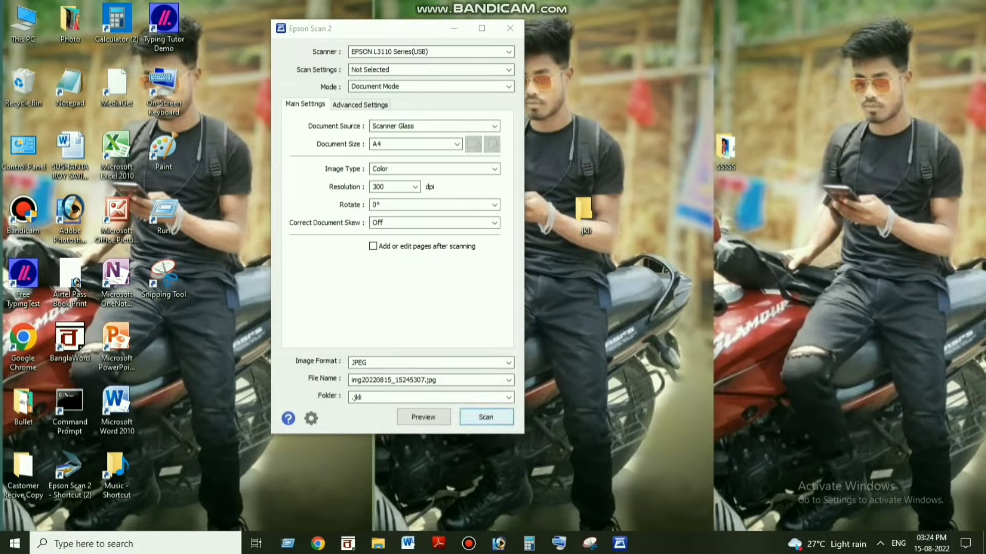
left_click(493, 418)
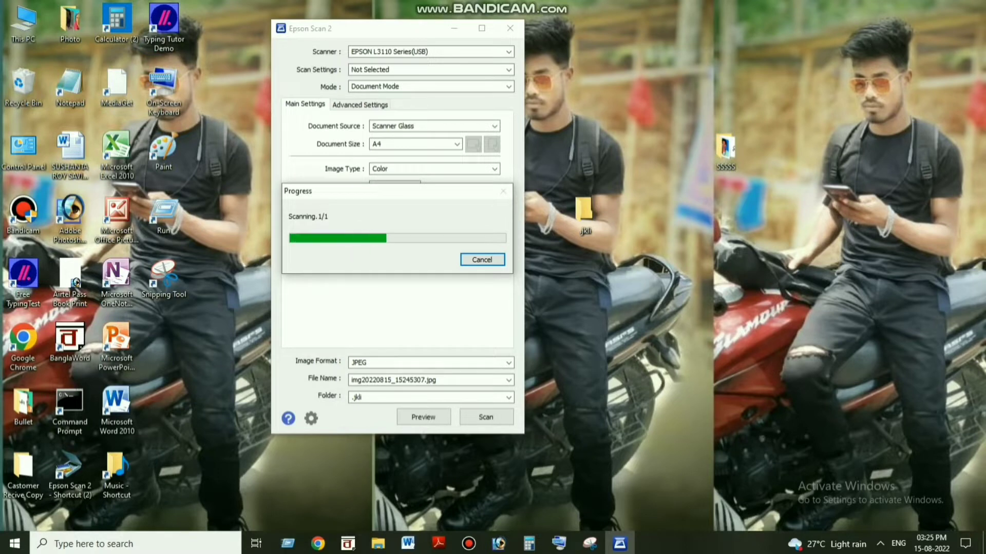
right_click(623, 150)
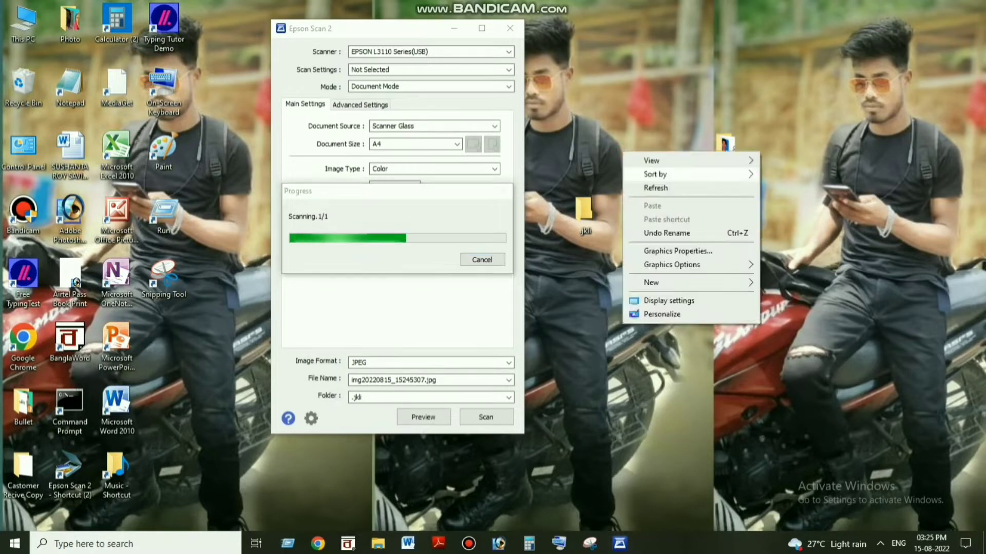
left_click(658, 189)
right_click(660, 189)
left_click(691, 225)
right_click(690, 226)
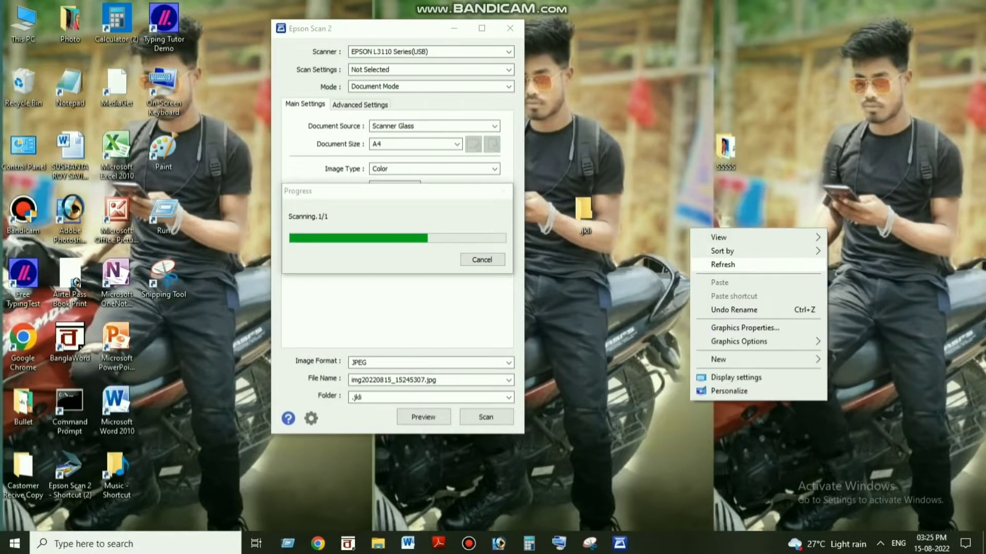
left_click(711, 263)
right_click(710, 266)
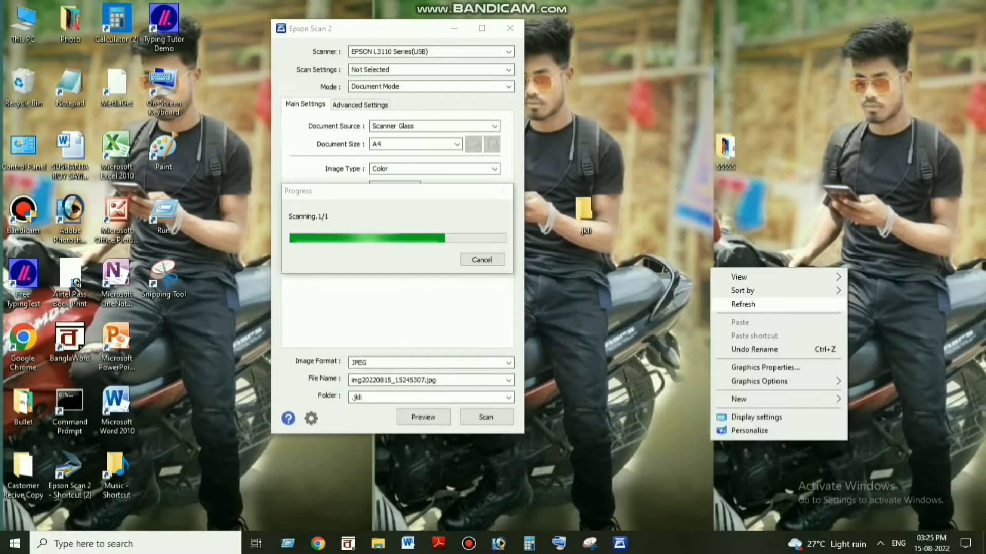
left_click(759, 307)
right_click(747, 304)
left_click(792, 341)
right_click(790, 331)
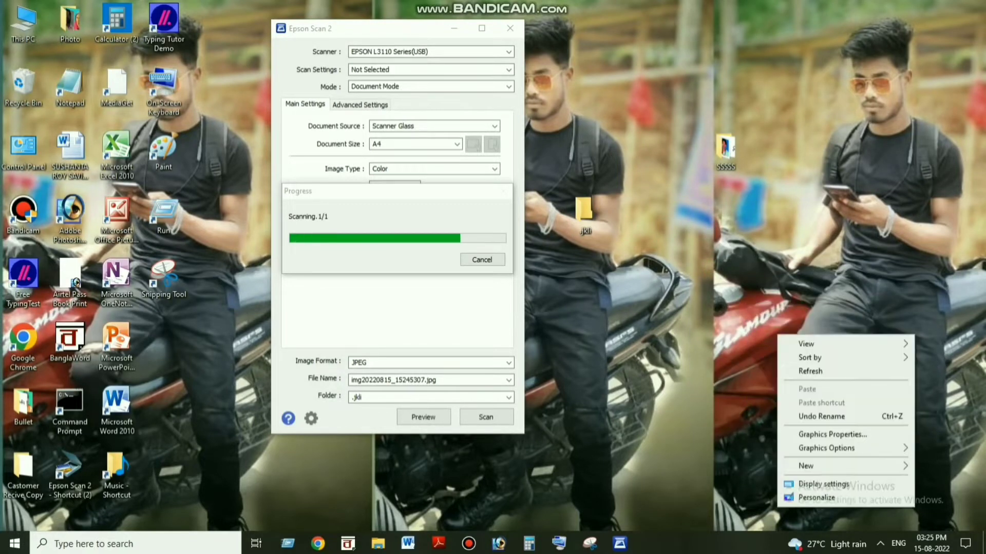
left_click(819, 370)
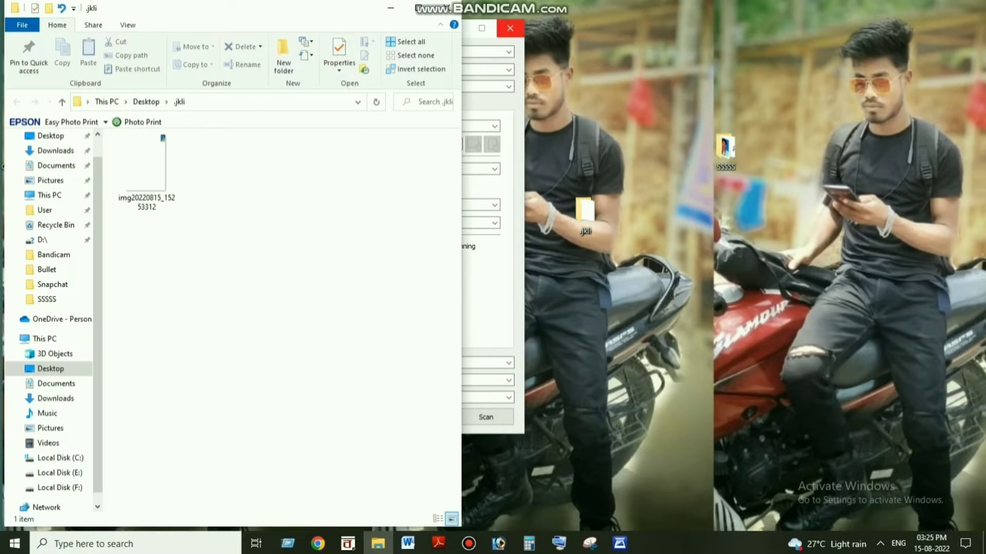
Close Epson Scan 2 and the .jkli folder window, and refresh the desktop
left_click(510, 27)
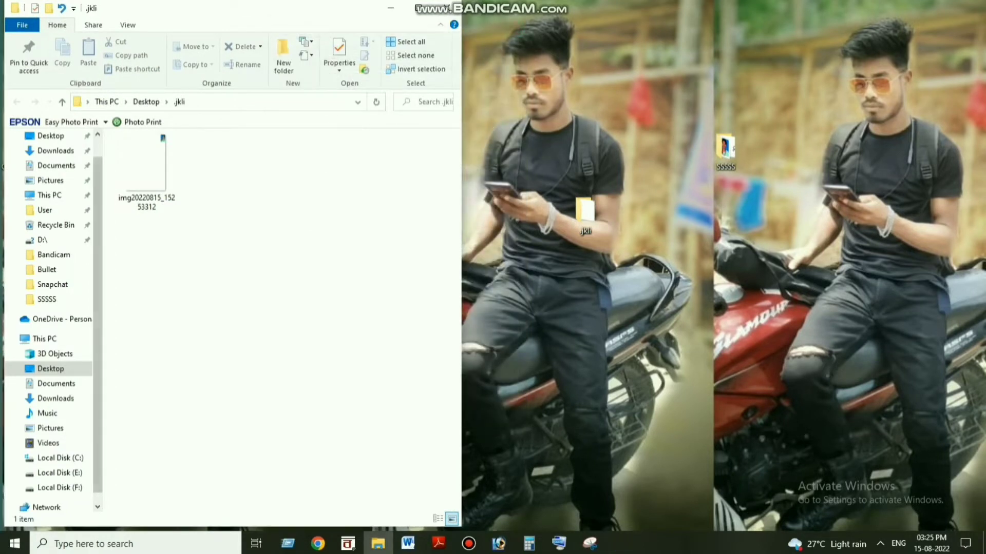
left_click(448, 8)
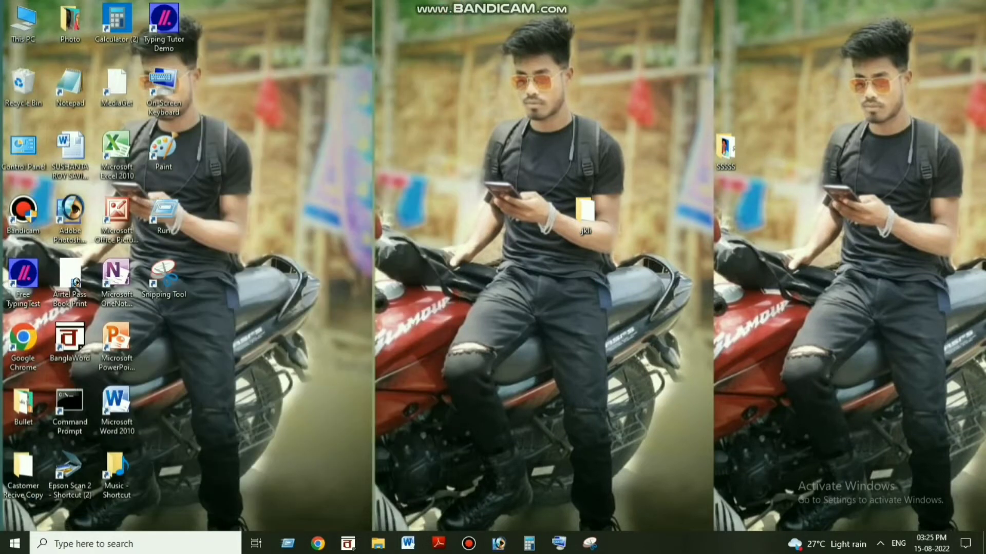
right_click(406, 96)
left_click(426, 133)
Open the scanned image in the .jkli folder to check the photo's placement, and close the viewer and folder
double_click(585, 210)
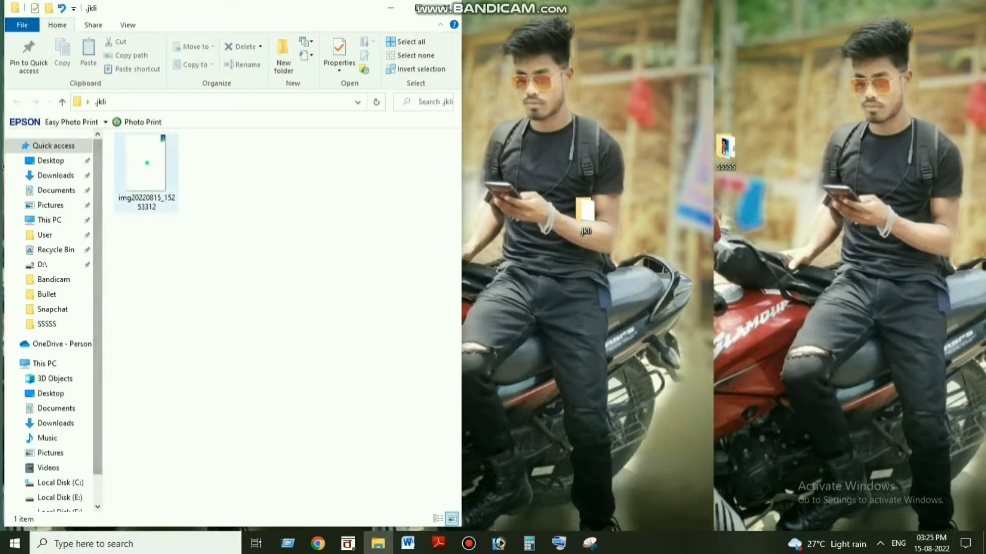
double_click(147, 164)
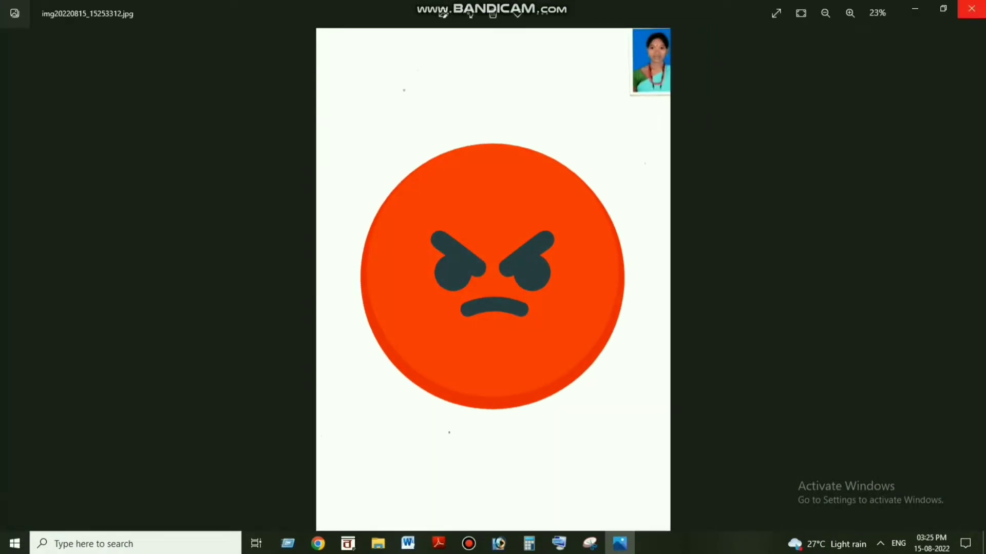
left_click(972, 8)
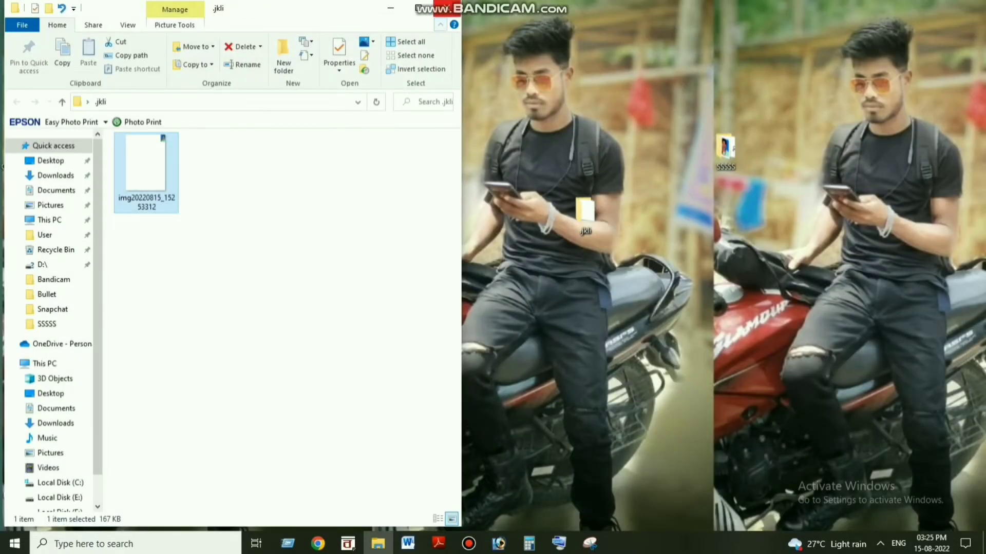
left_click(448, 7)
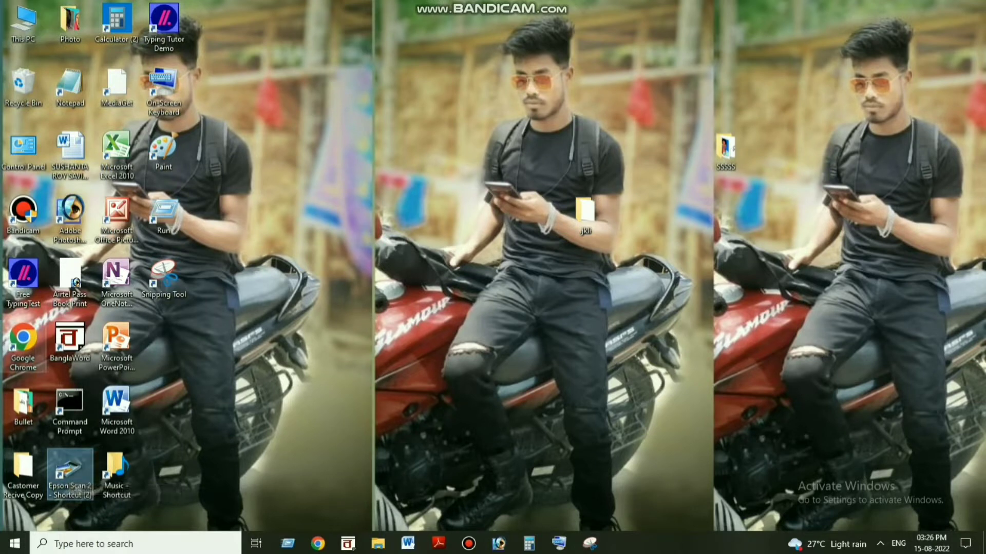
Reopen Epson Scan 2, scan the photo again into the .jkli folder, and close the folder and scanner windows
double_click(69, 469)
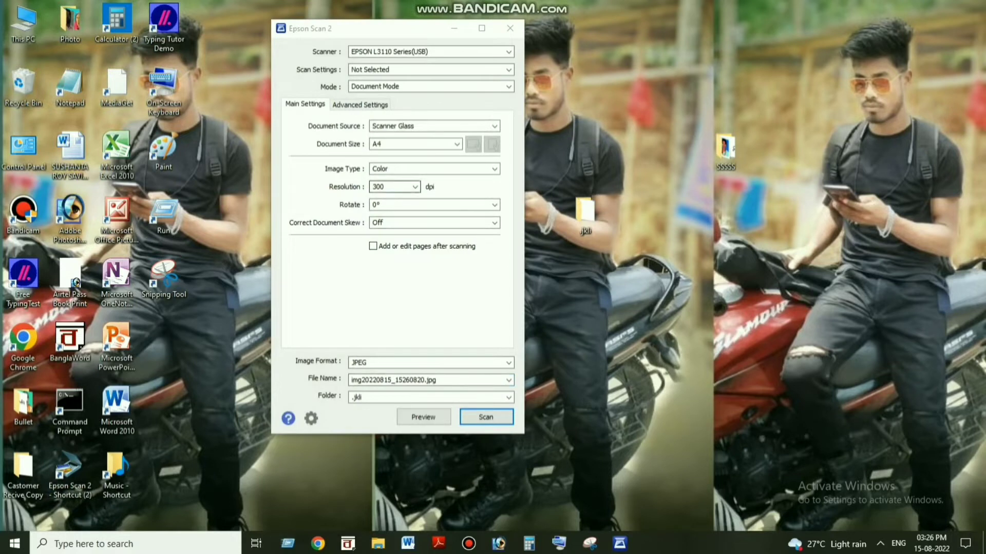
left_click(508, 417)
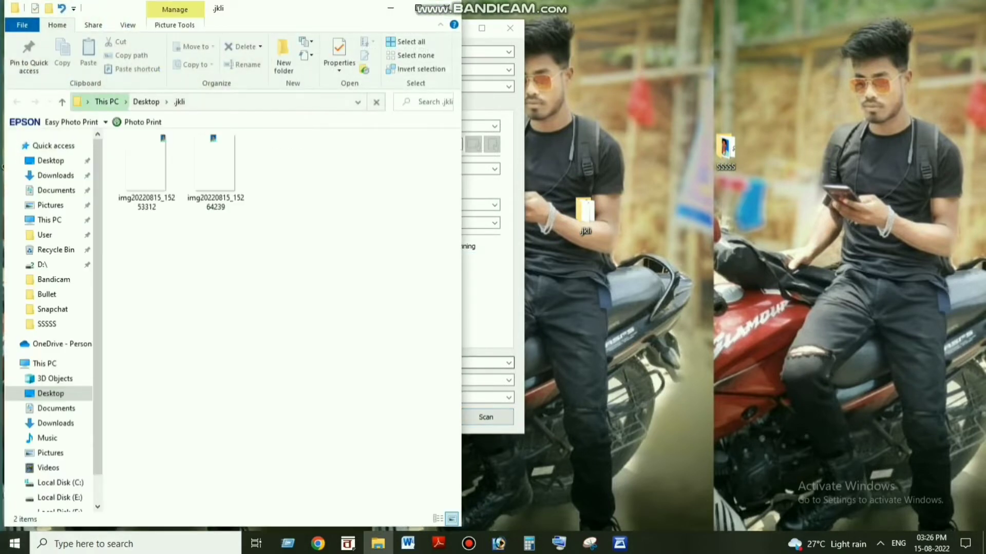
left_click(447, 7)
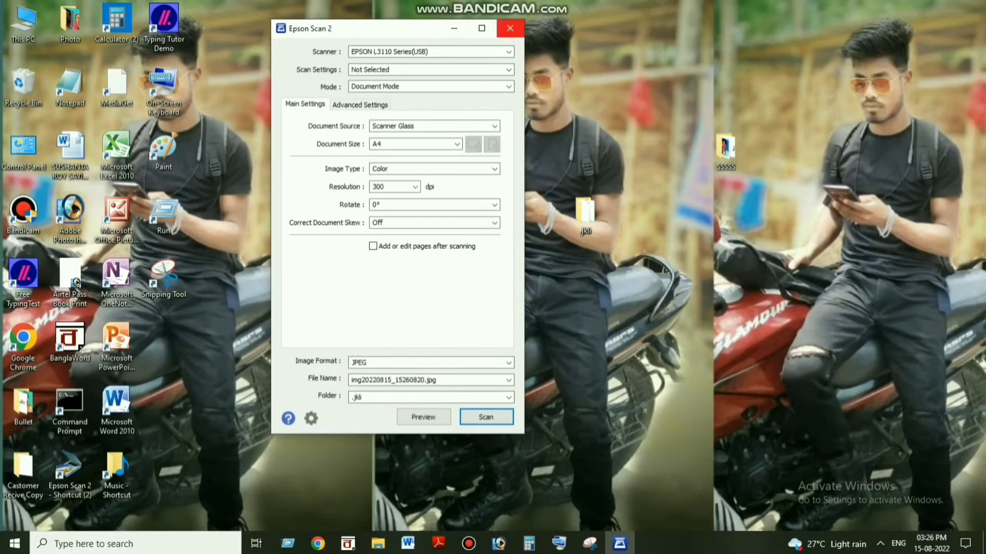
left_click(510, 28)
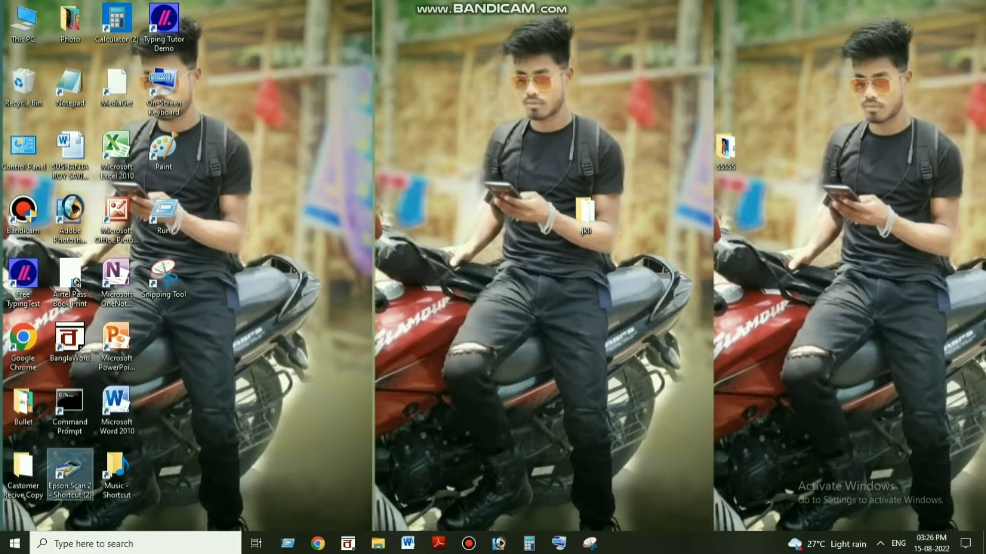
View the second scan, img20220815_15264239, from the .jkli folder, and close the viewer and folder
double_click(586, 211)
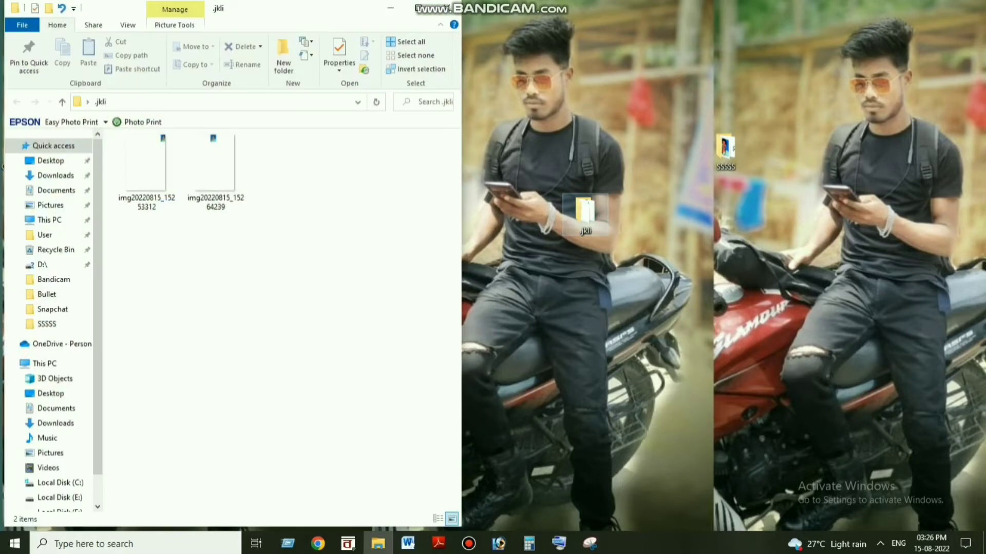
double_click(214, 178)
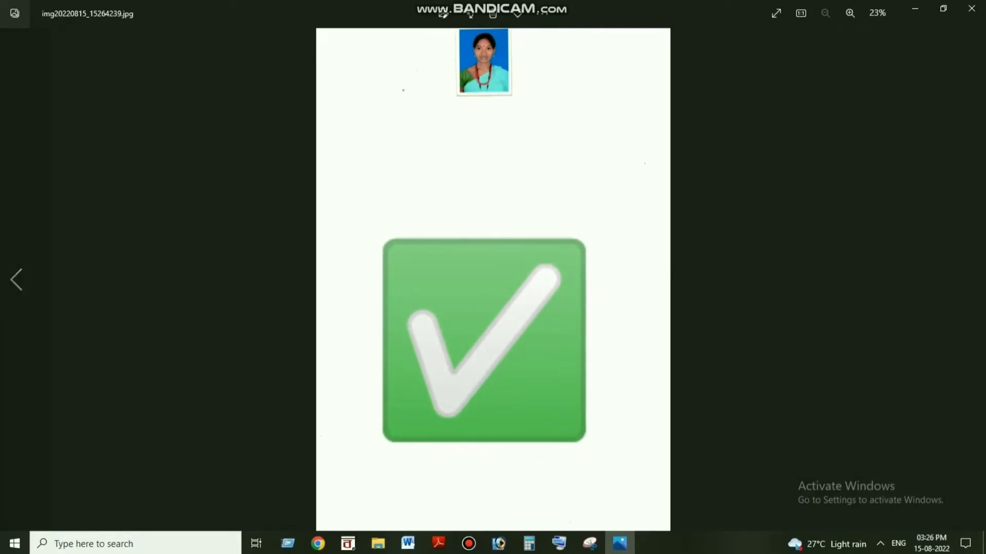
left_click(971, 9)
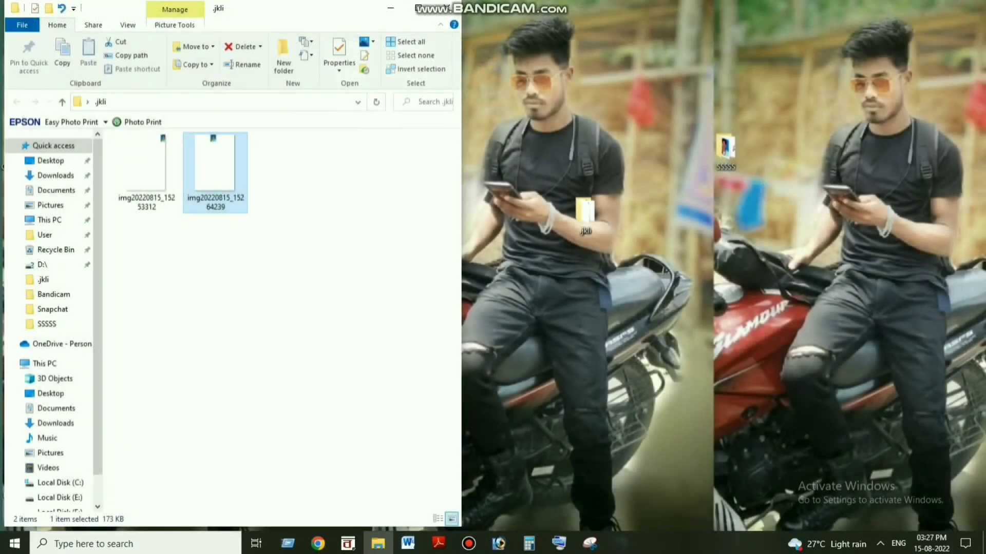
left_click(450, 9)
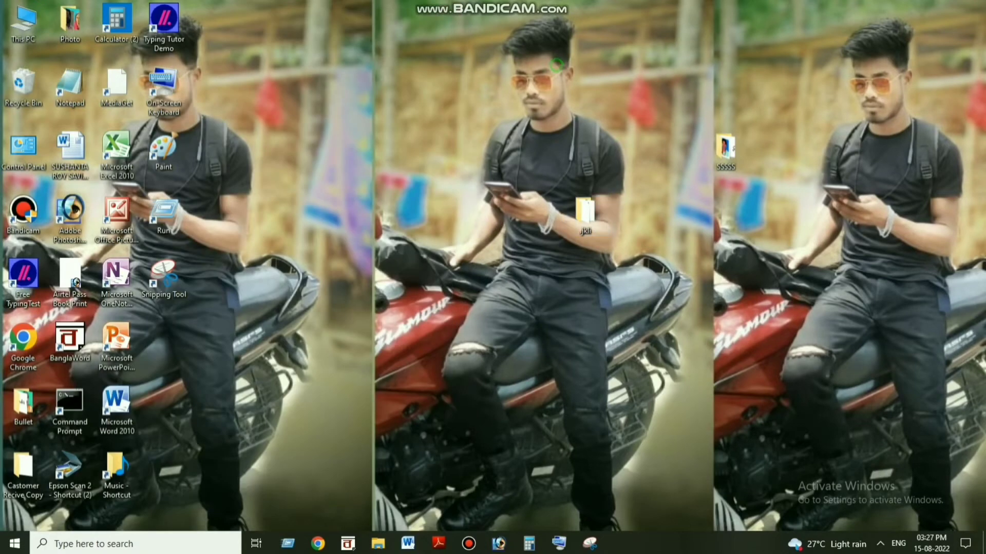
right_click(556, 66)
left_click(589, 102)
right_click(612, 102)
left_click(644, 138)
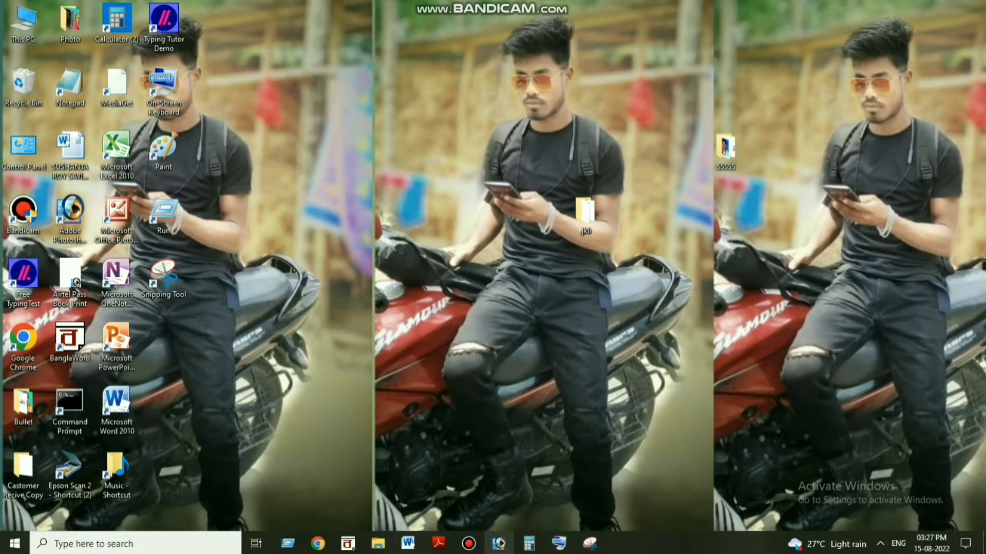
Launch Adobe Photoshop 7.0
left_click(498, 543)
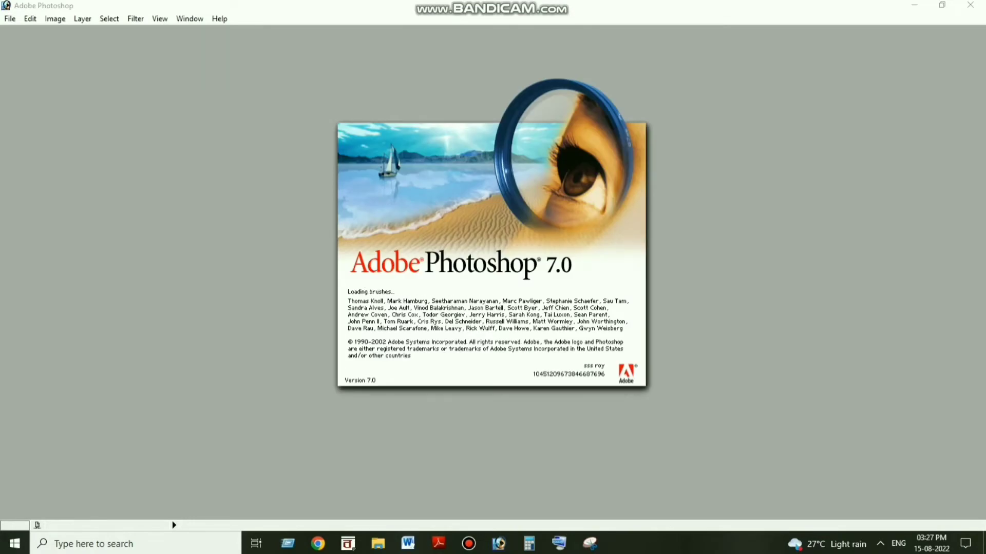
Open img20220815_15264239 from the .jkli folder on the desktop and maximize its document window
key("super+r")
key("Return")
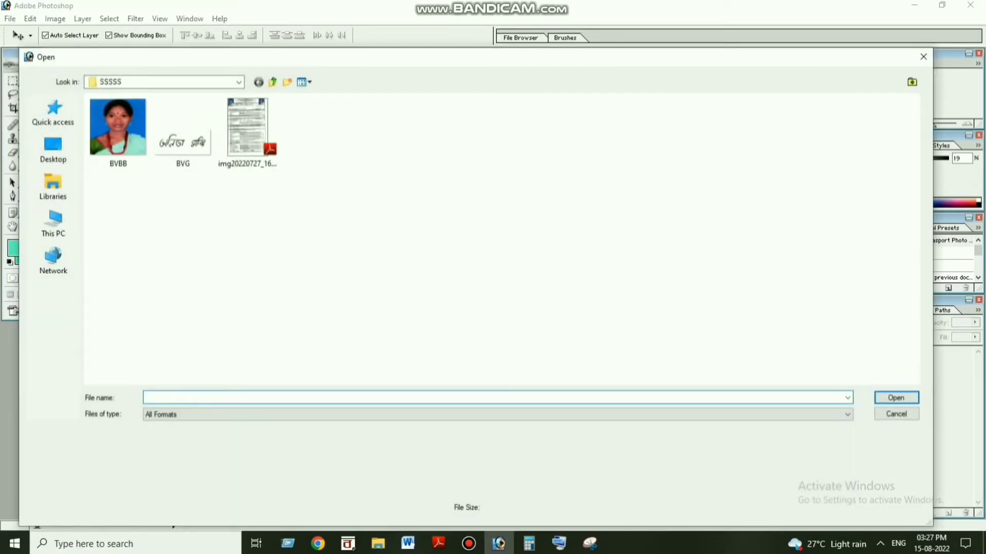
left_click(53, 149)
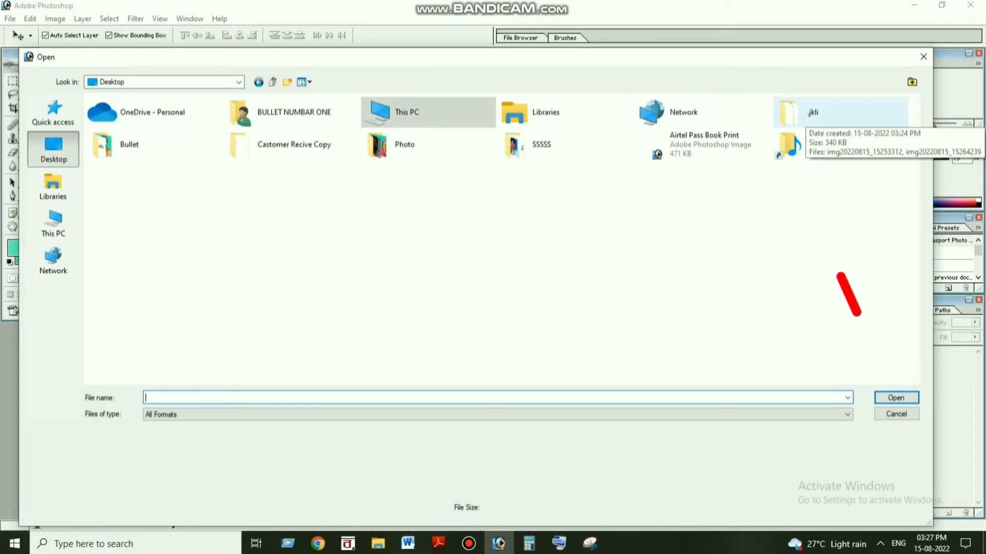
left_click(814, 112)
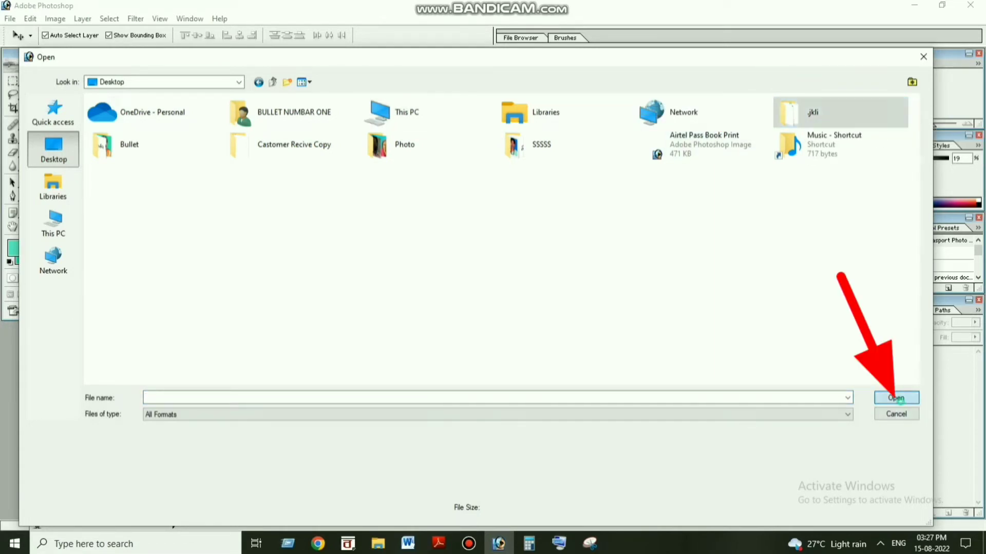
left_click(896, 397)
left_click(188, 132)
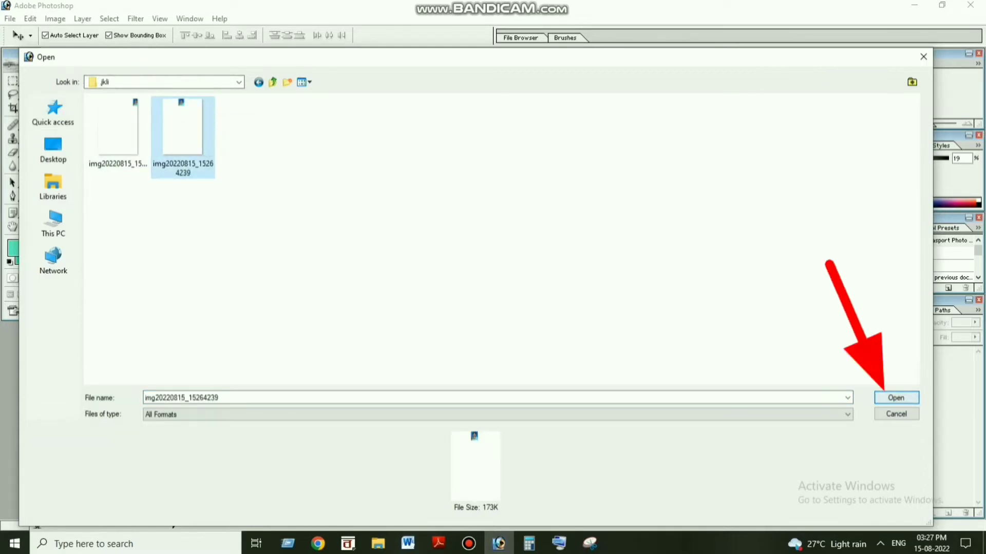
left_click(896, 398)
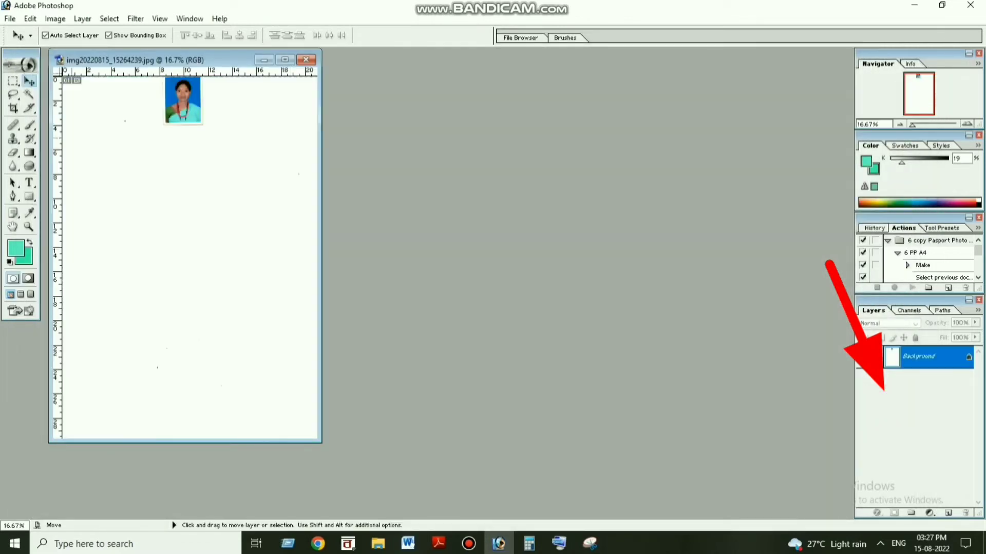
left_click(285, 60)
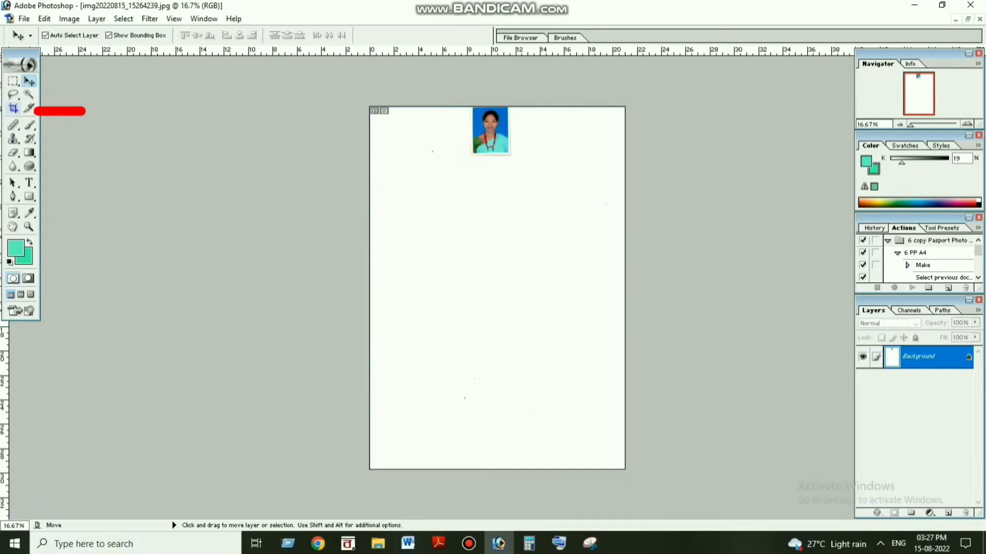
Set the Crop tool to a fixed width of 1.2 in and height of 1.4 in
key("c")
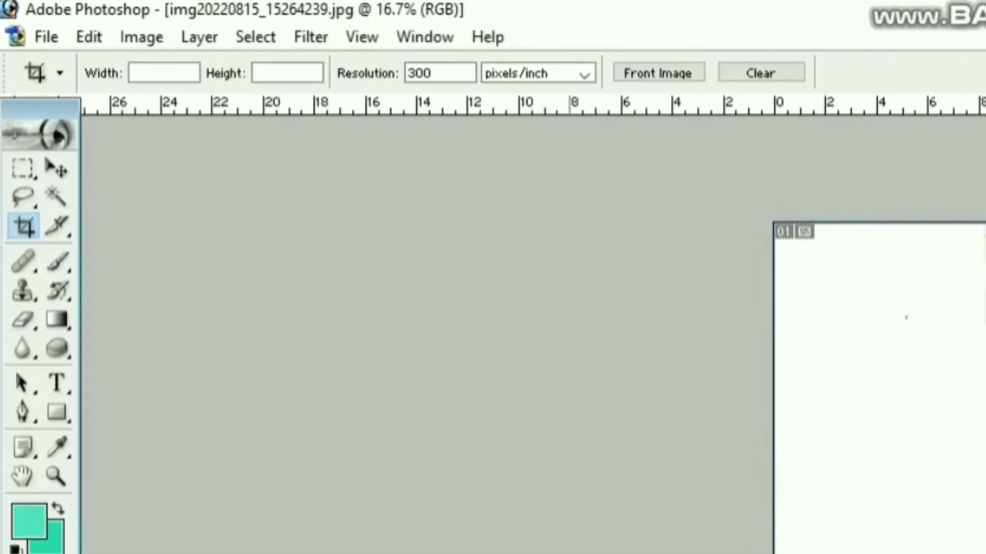
left_click(180, 74)
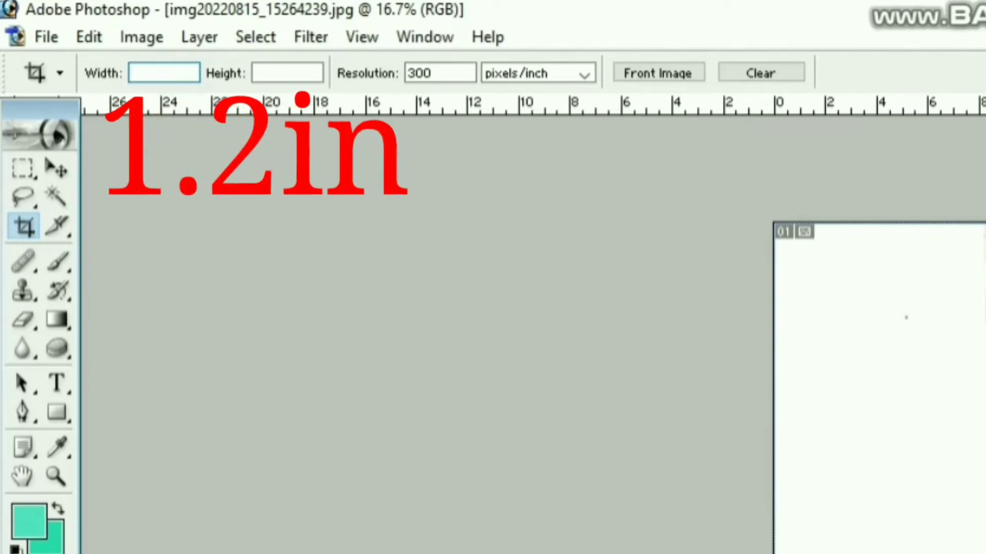
type("1.2in")
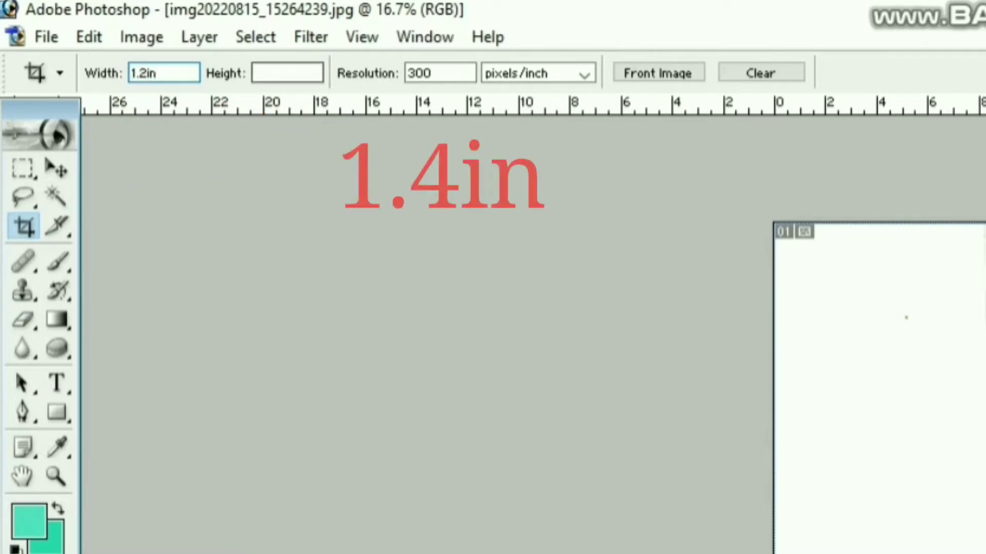
key("Tab")
type("1.4in")
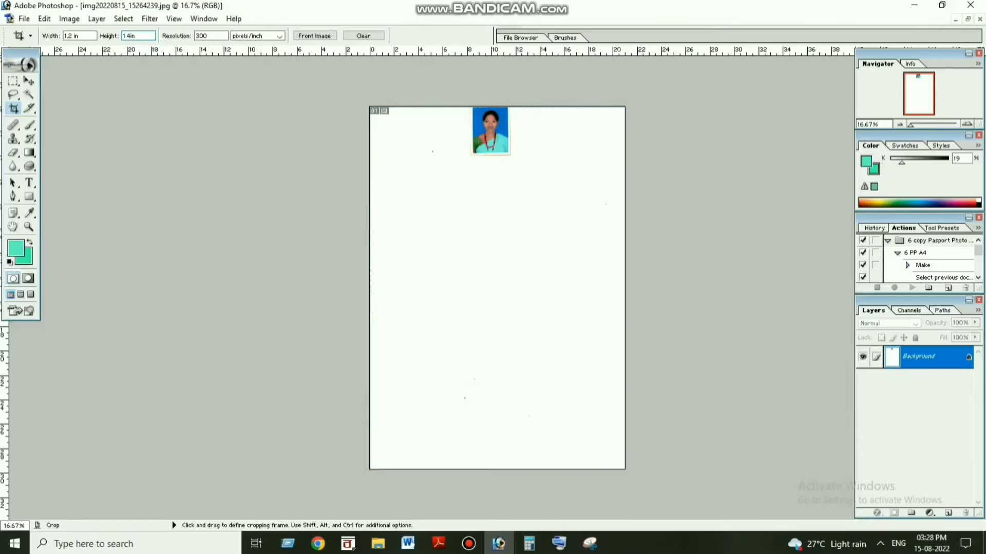
Crop the scan roughly around the passport photo, and crop again inside the print's white border
left_click_drag(464, 107, 512, 164)
key("Return")
scroll(497, 287, "up", 10)
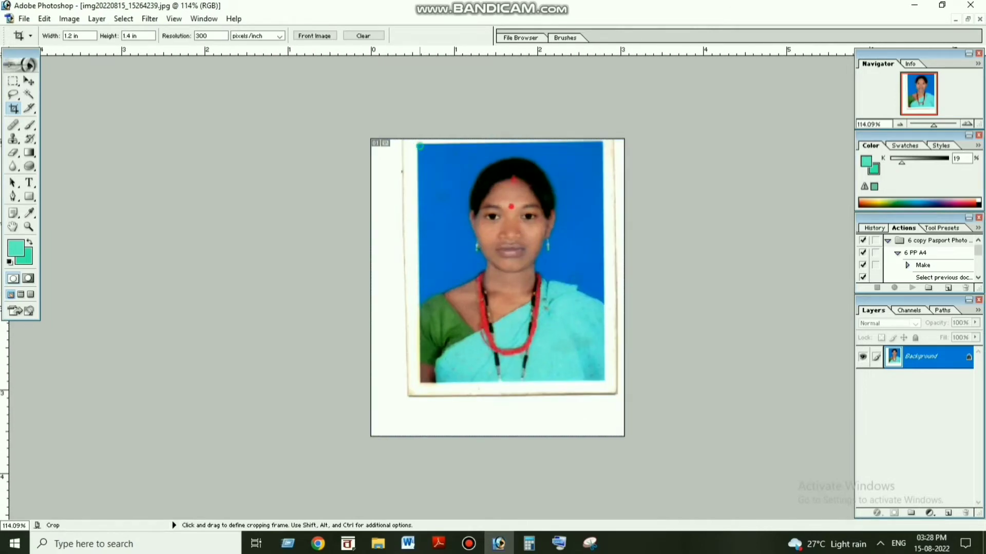
left_click_drag(419, 145, 602, 360)
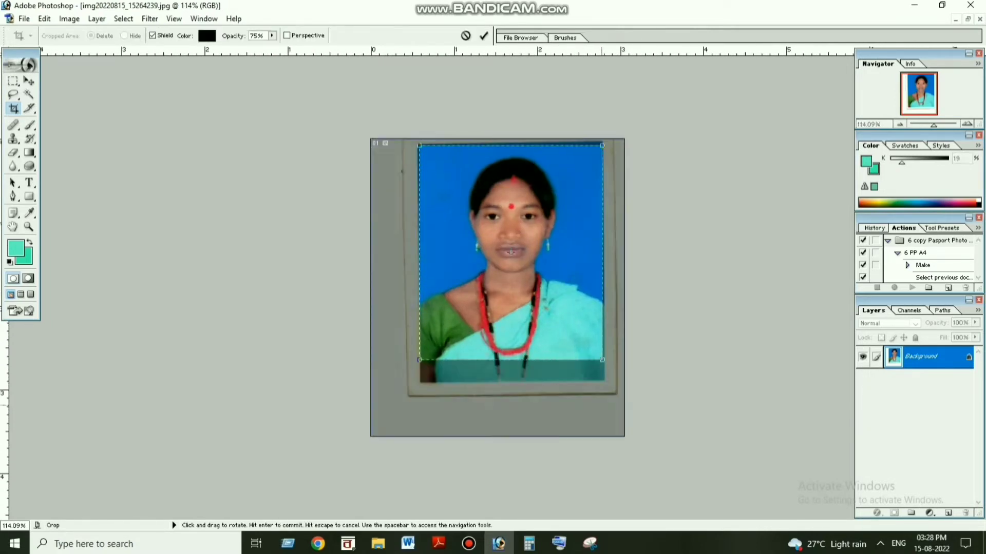
key("Return")
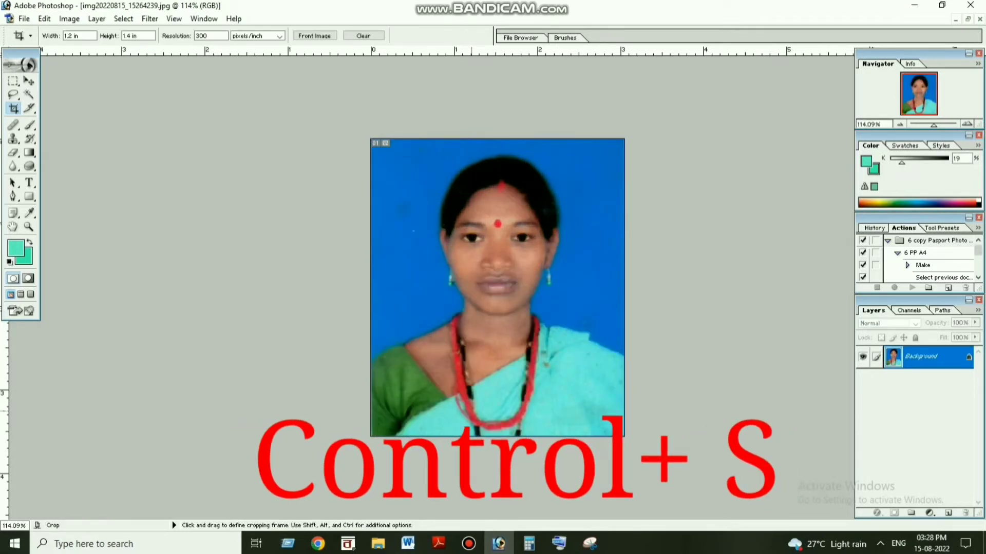
Save the cropped photo over the original JPEG at medium quality with the Baseline ("Standard") format, and exit Photoshop
key("super+s")
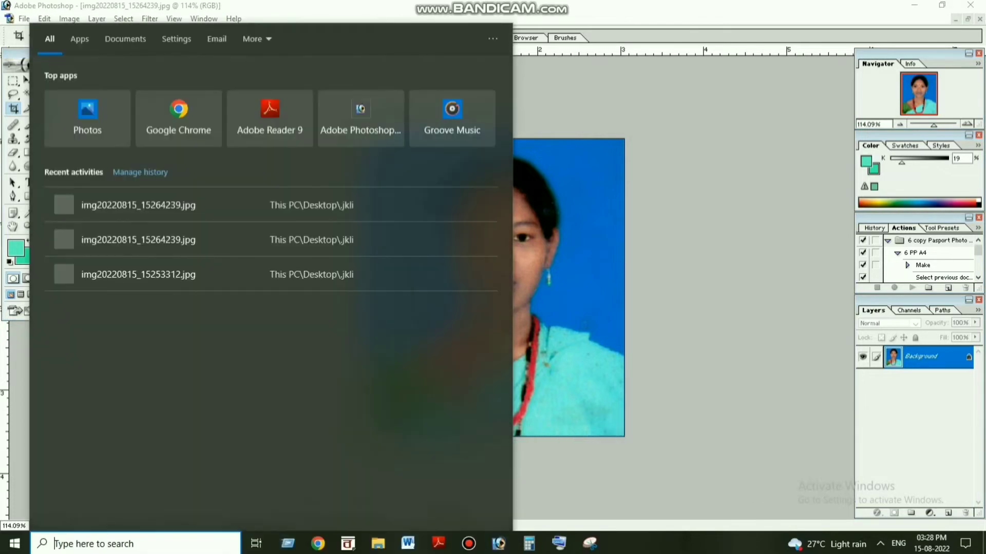
left_click(710, 171)
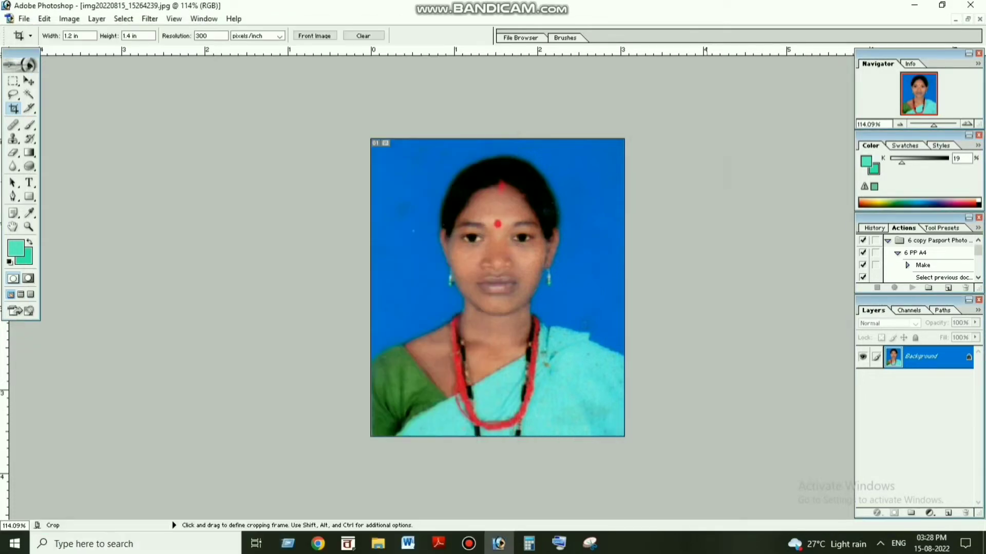
key("ctrl")
key("ctrl+s")
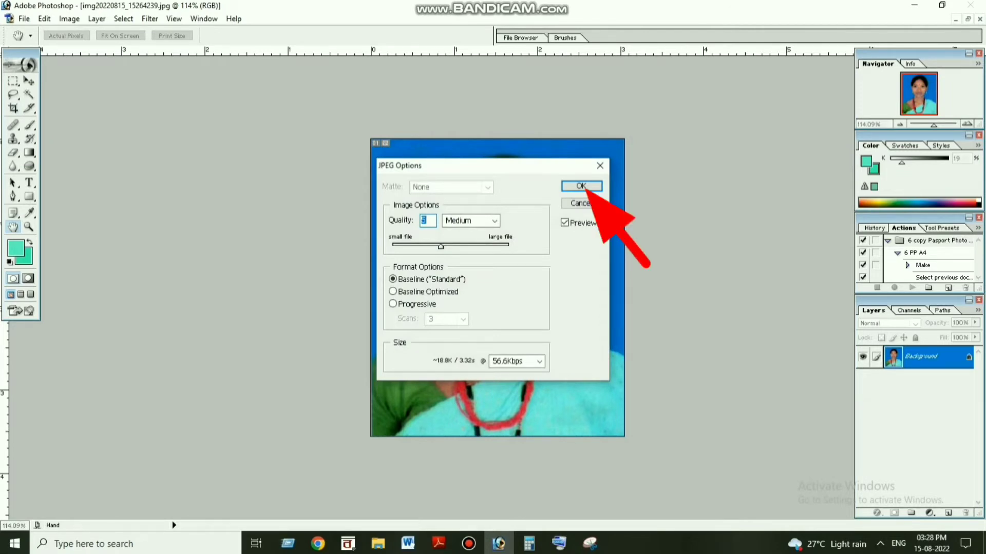
key("Return")
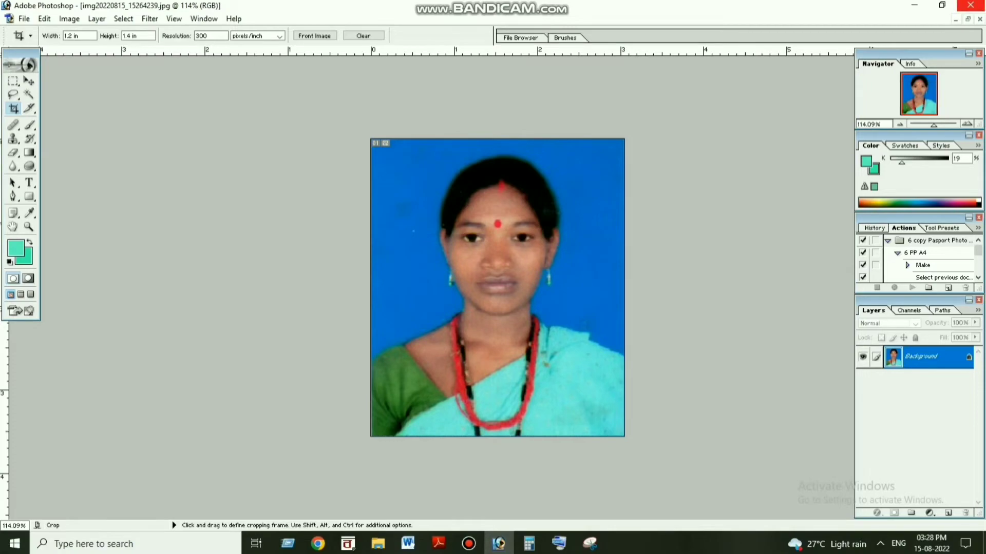
left_click(970, 5)
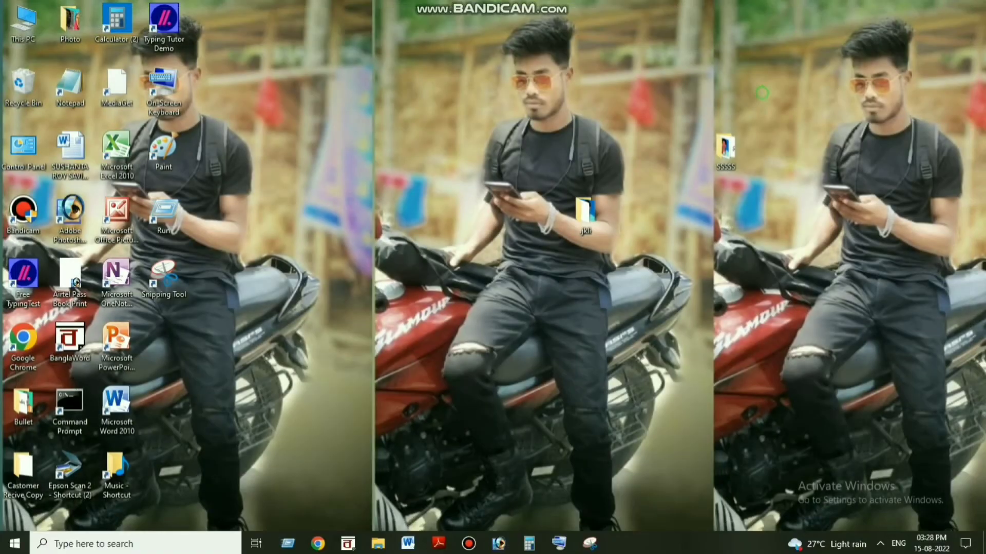
View the cropped img20220815_15264239 from the .jkli folder, close the viewer and folder, and refresh the desktop
right_click(760, 92)
left_click(786, 129)
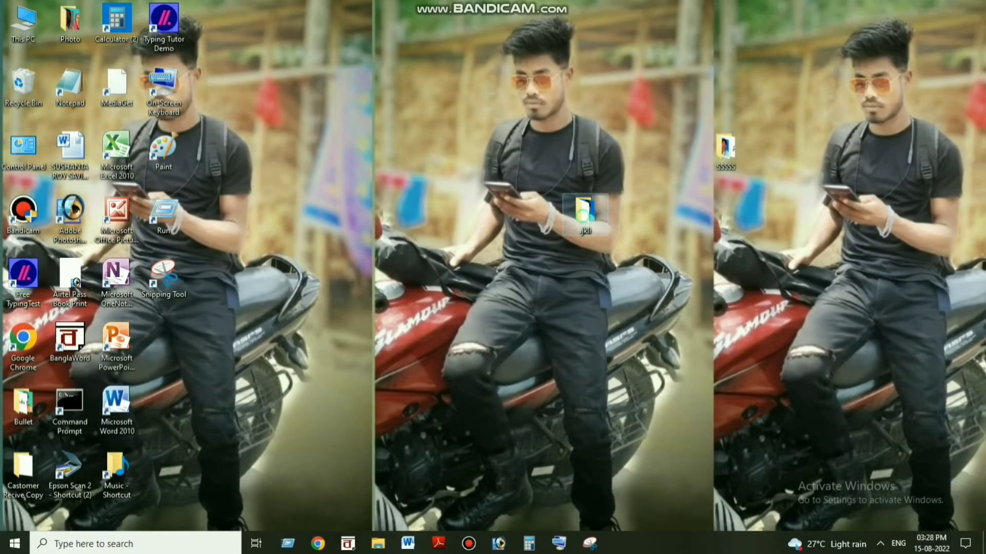
double_click(584, 210)
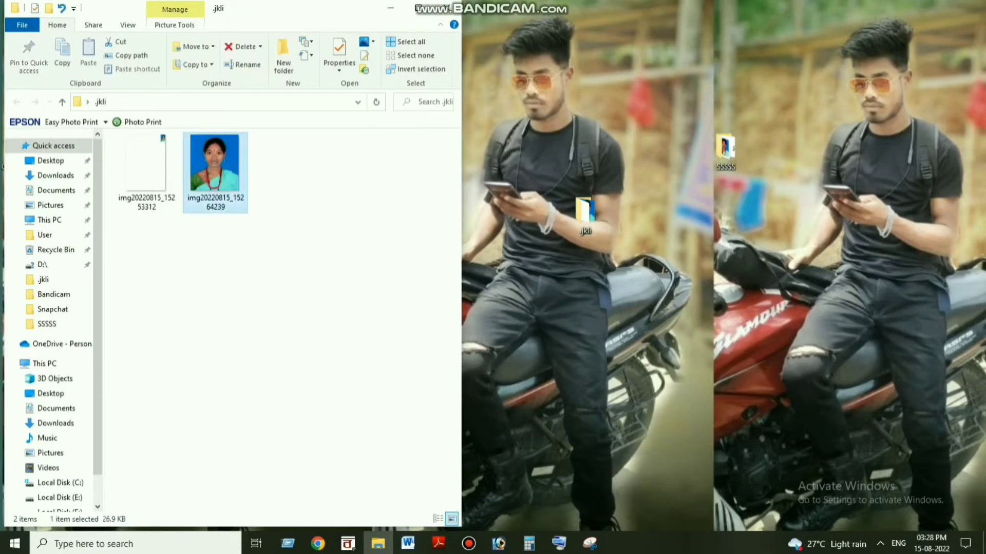
double_click(214, 164)
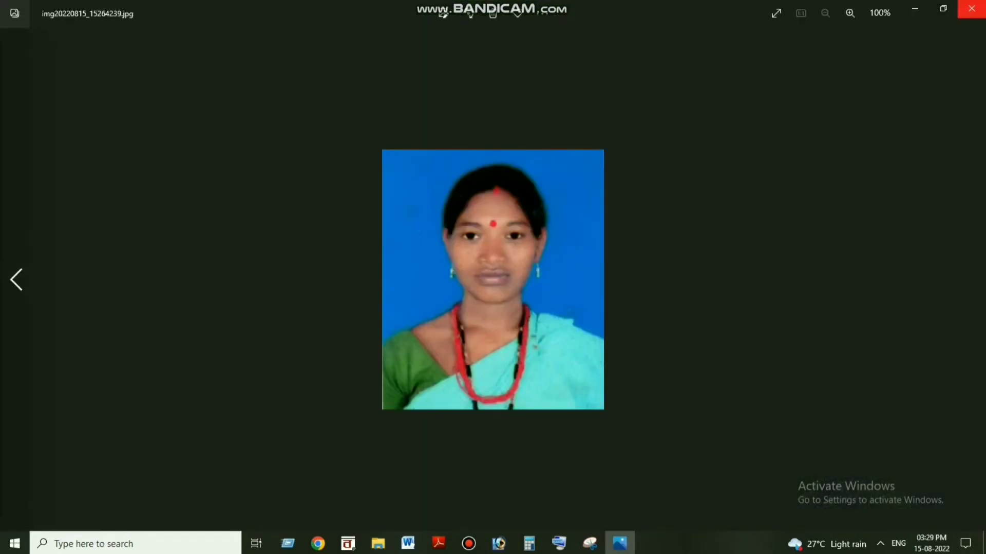
left_click(971, 9)
left_click(447, 8)
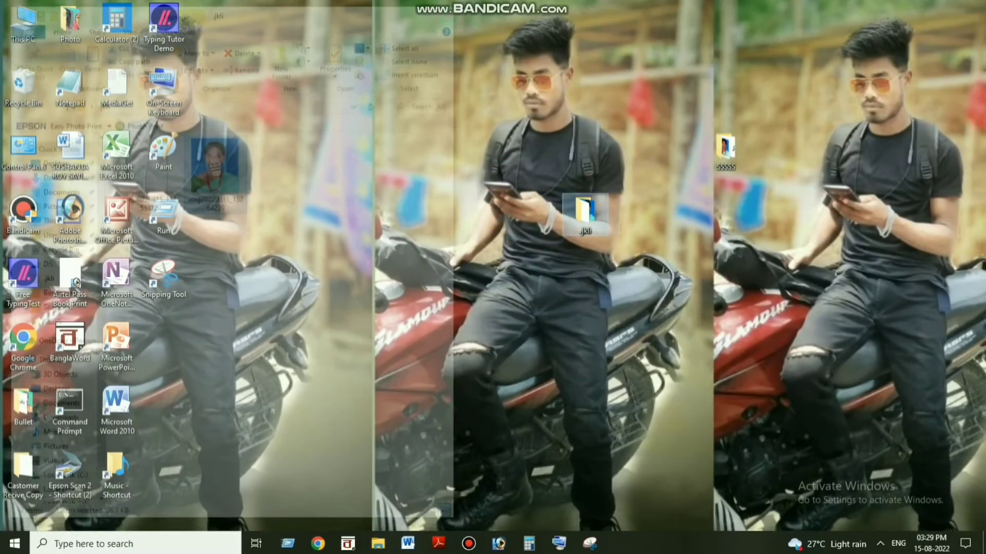
right_click(612, 95)
left_click(646, 132)
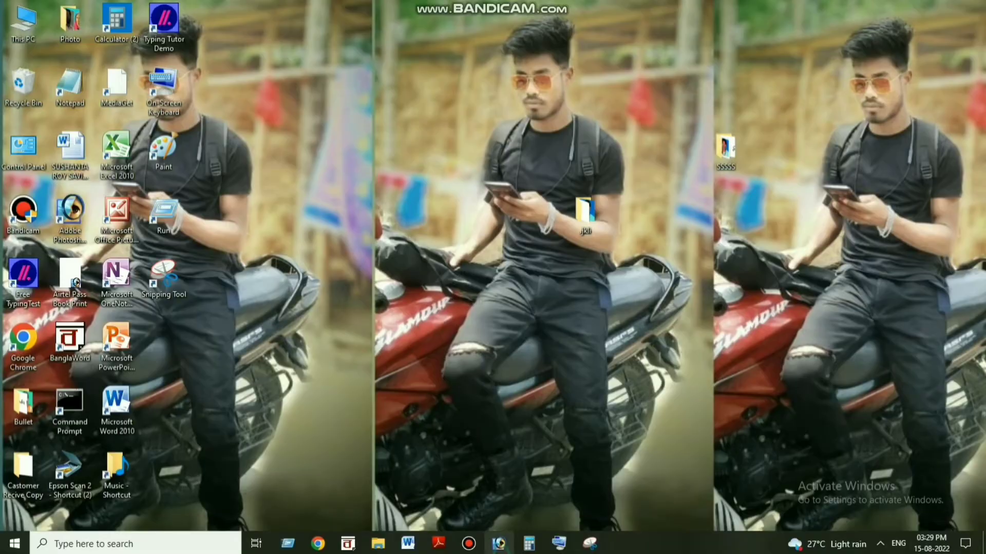
Relaunch Photoshop 7.0 and open the cropped img20220815_15264239 from the .jkli folder
left_click(499, 543)
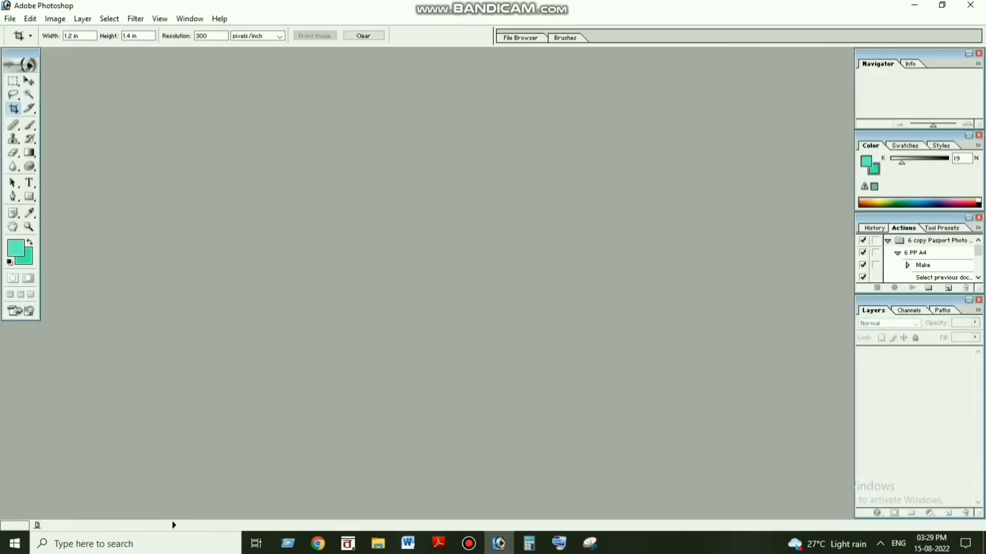
double_click(531, 253)
left_click(183, 135)
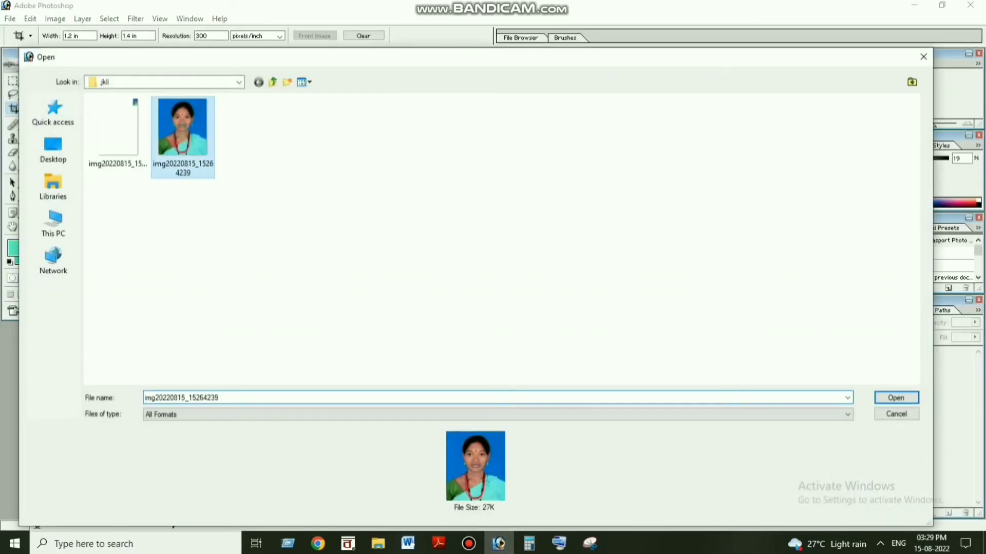
left_click(896, 398)
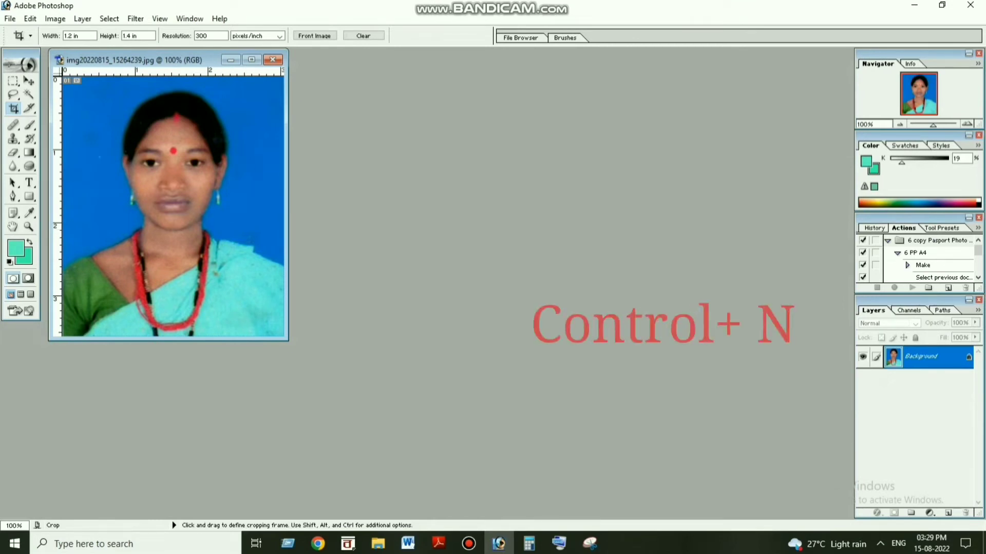
Create a new A4 document at 300 pixels/inch in RGB Color with white contents, and place its window beside the photo
key("ctrl+n")
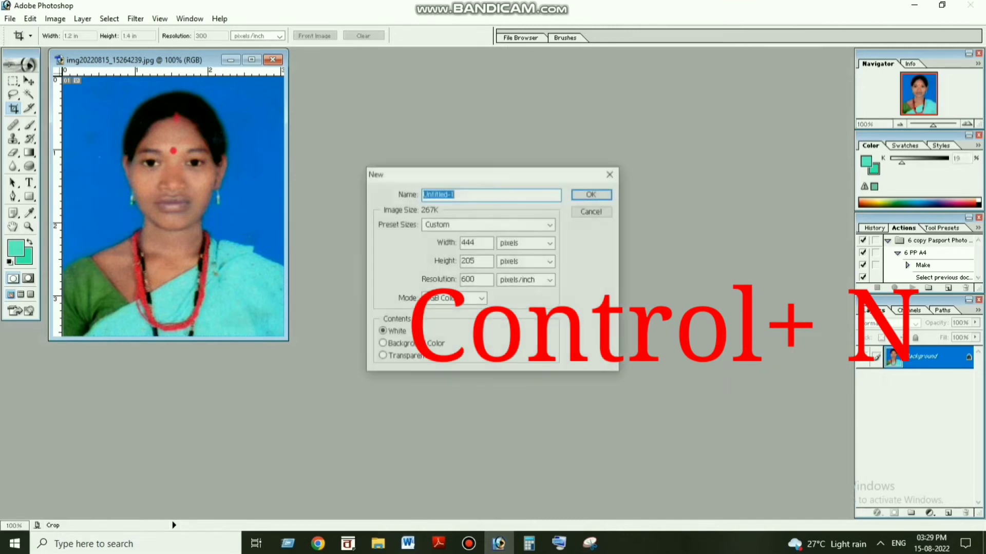
left_click(481, 225)
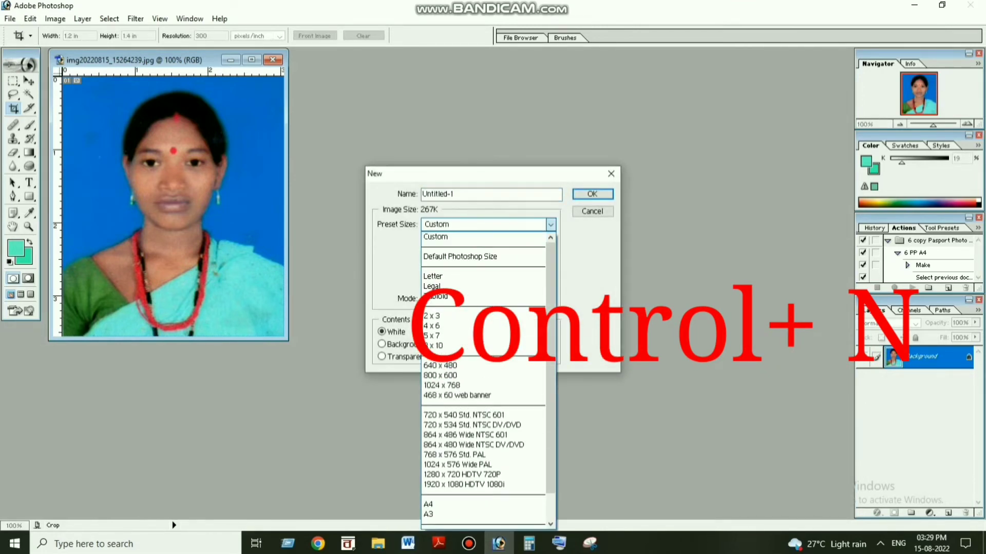
left_click(430, 491)
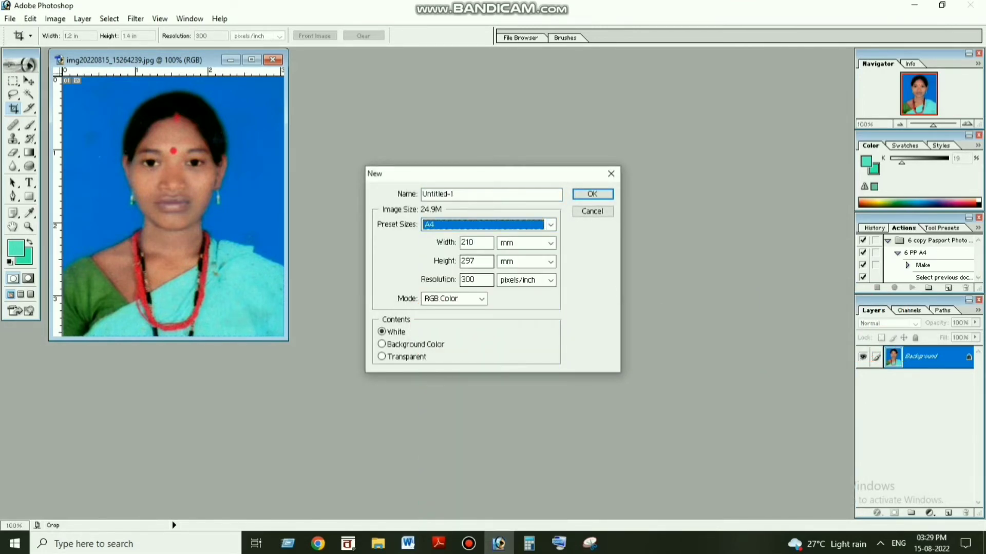
key("Return")
left_click_drag(190, 65, 609, 94)
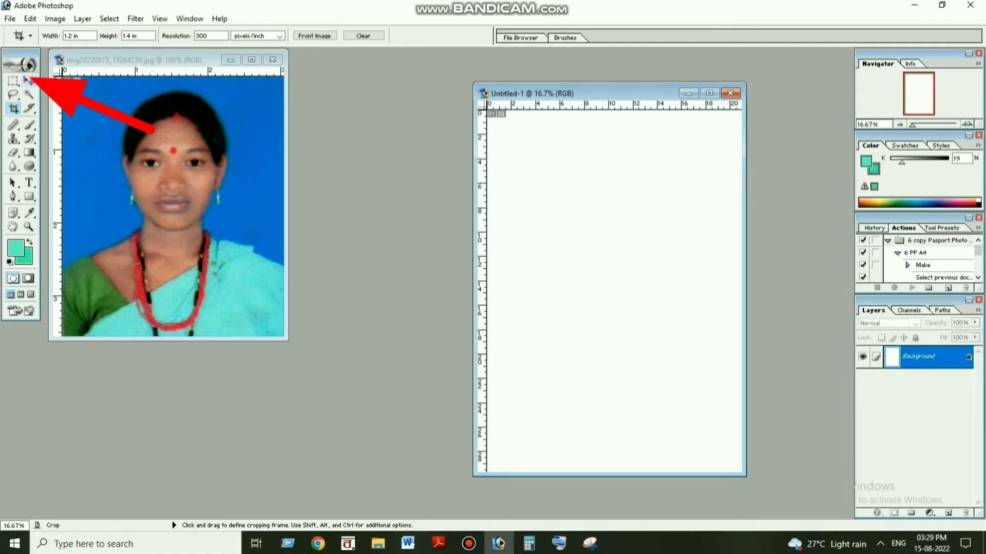
Copy the photo onto the A4 page with the Move tool, duplicate it six times, and close the page without saving
left_click(28, 80)
left_click(176, 160)
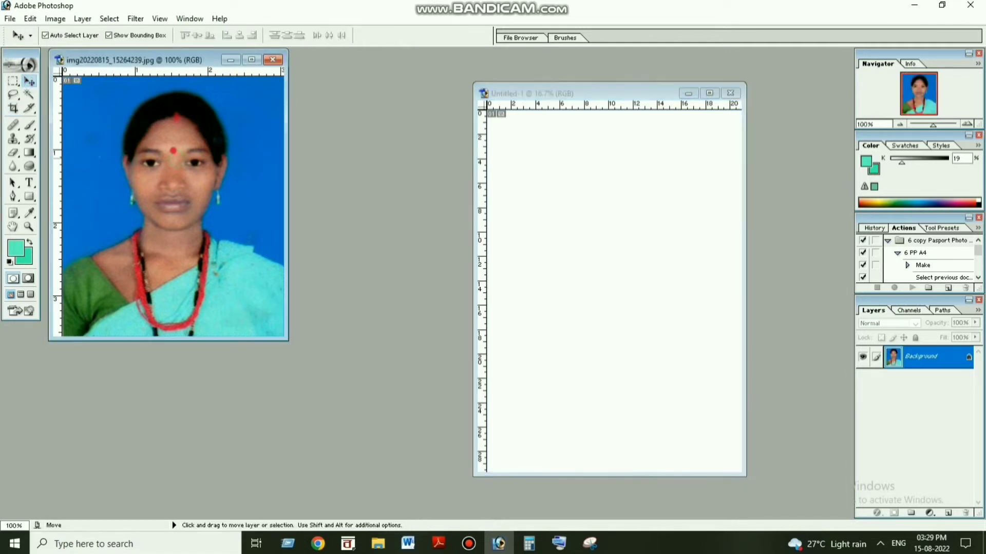
left_click_drag(176, 160, 661, 160)
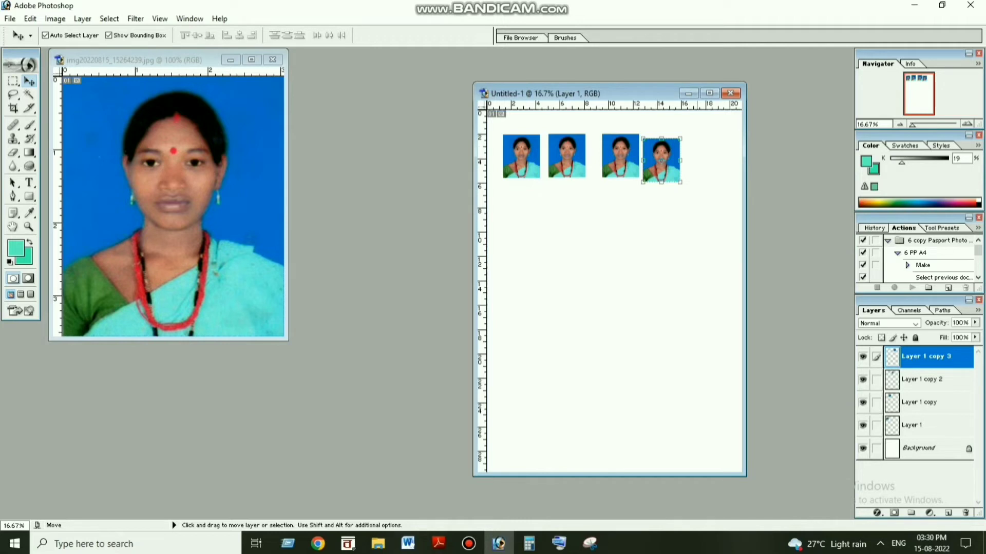
key("alt")
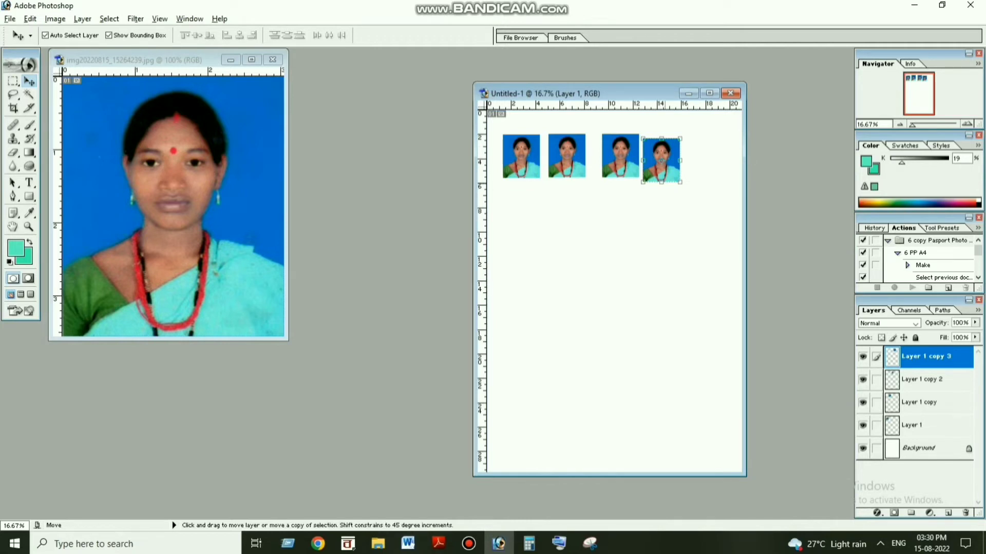
left_click_drag(665, 172, 565, 279)
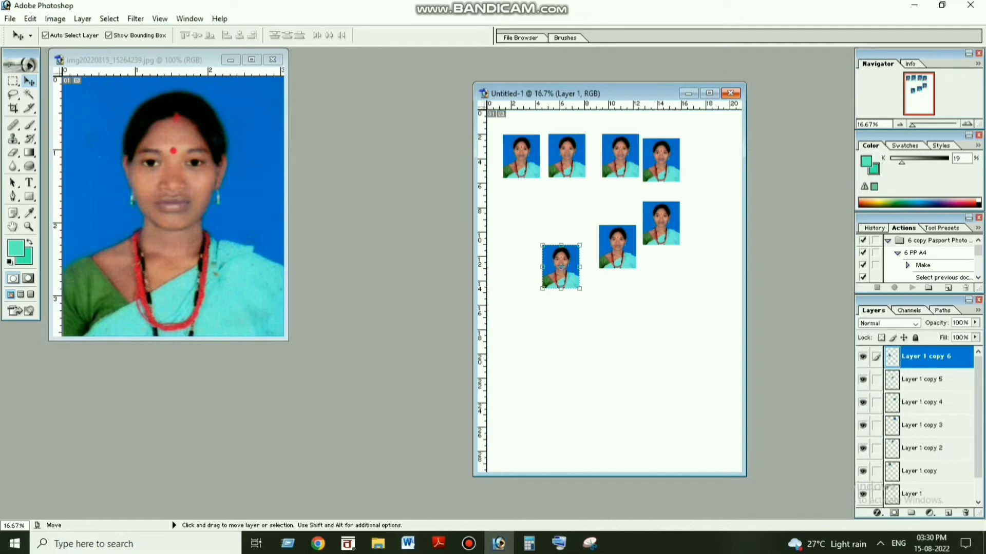
left_click(730, 93)
key("n")
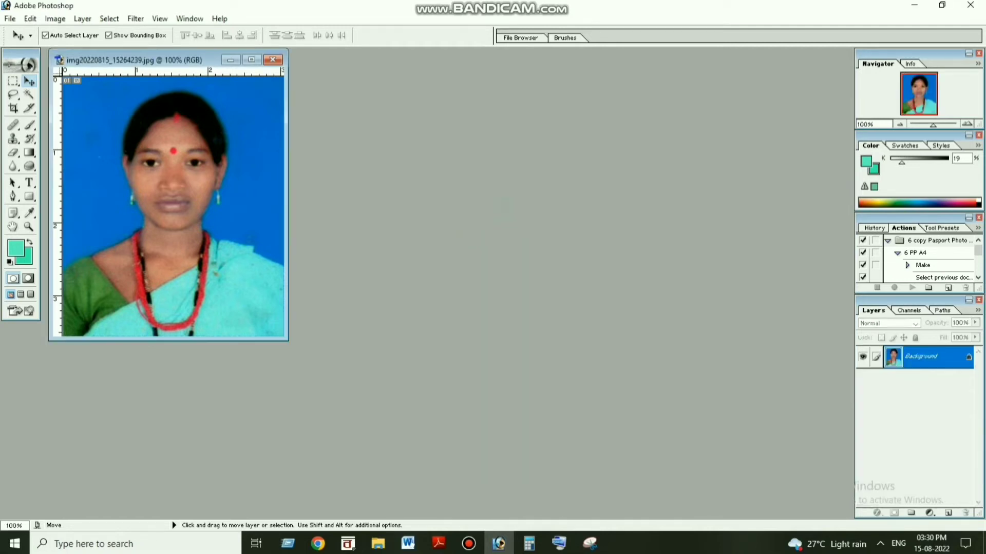
Play the recorded 6 PP A4 action to lay out six copies of the photo on a new A4 page
left_click(907, 253)
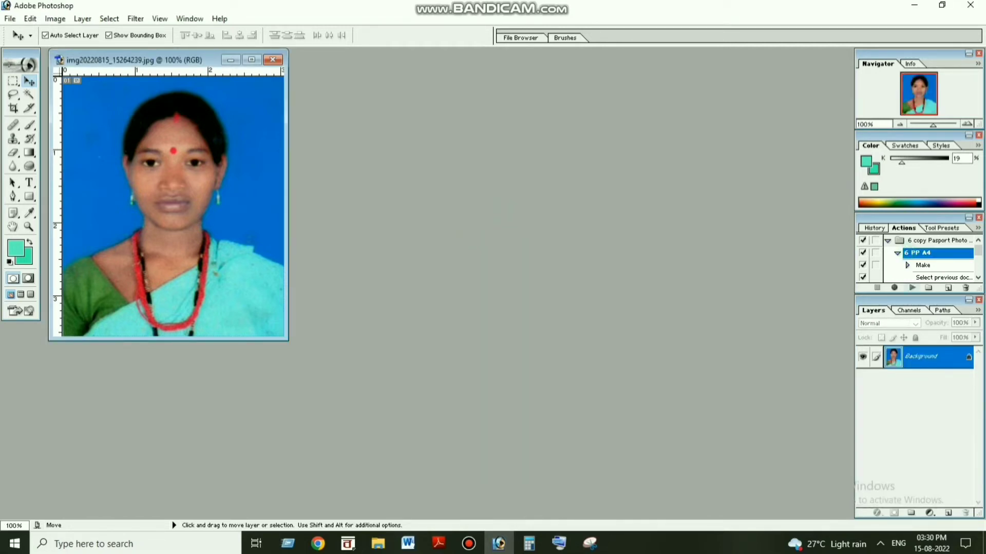
left_click(910, 288)
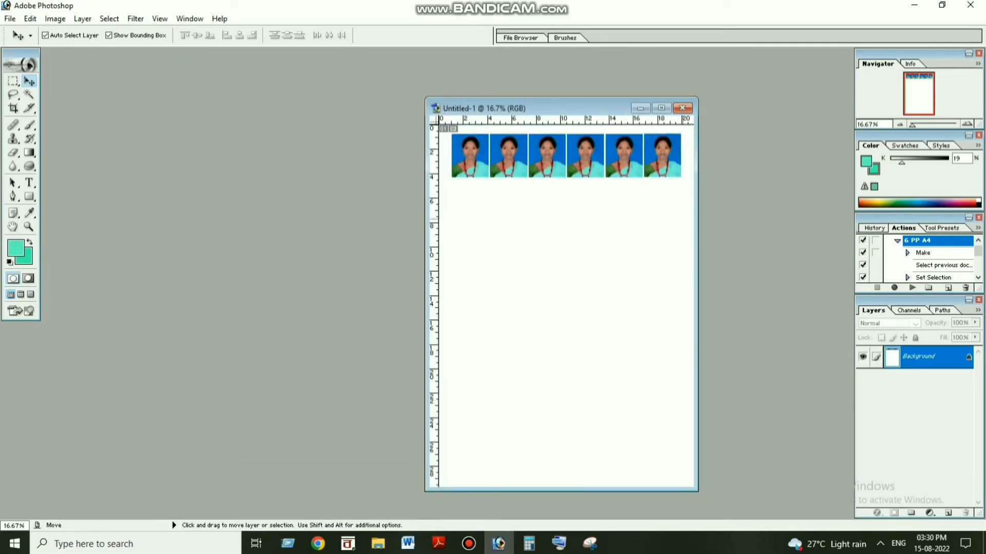
Print one copy of the page on the EPSON L3110 Series in A4 portrait, colour and Standard quality, proceeding with the clipping
key("ctrl+p")
key("Return")
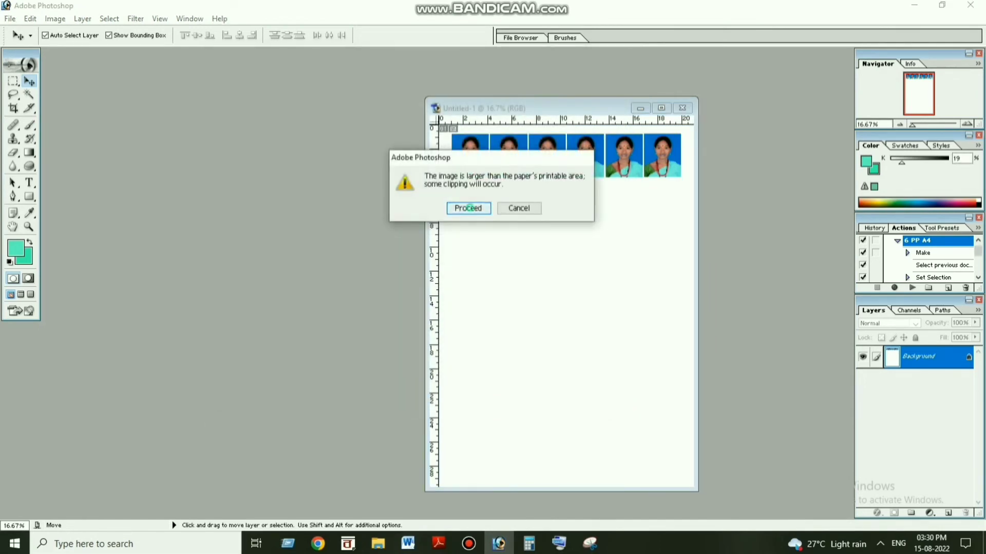
key("Return")
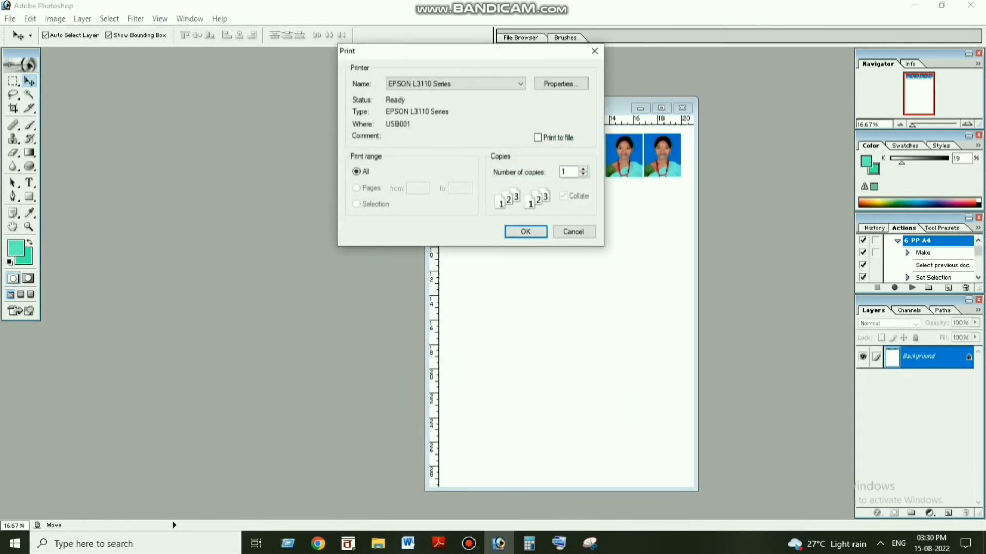
left_click(560, 83)
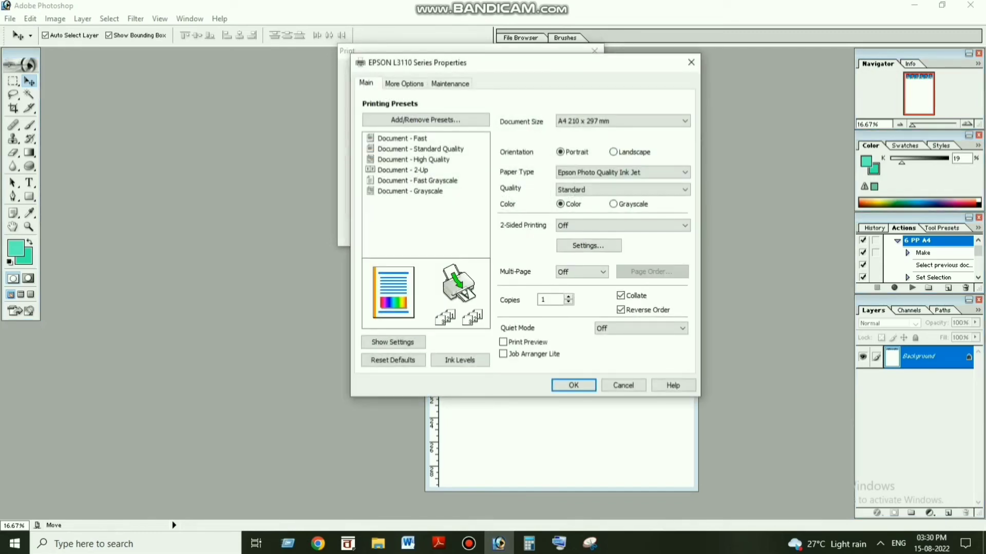
key("Return")
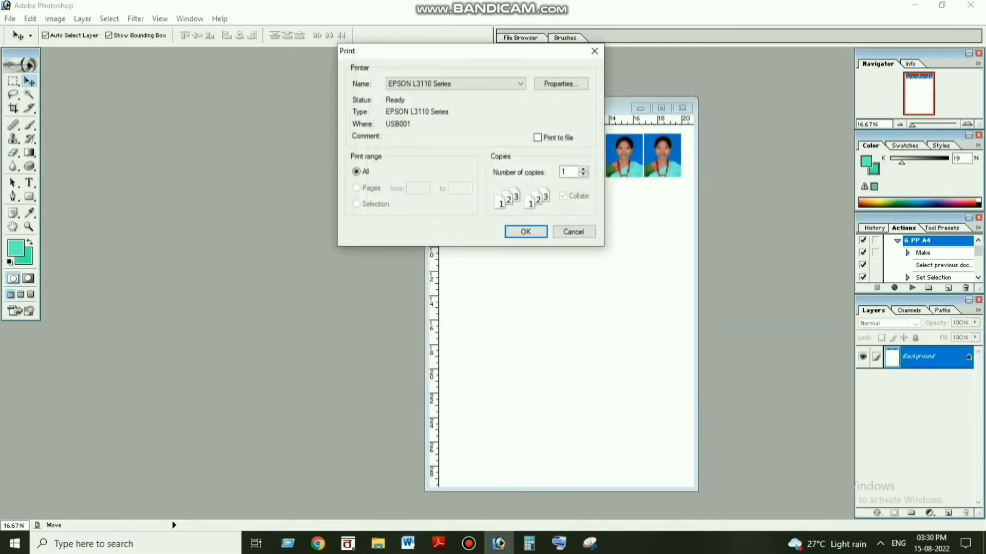
key("Return")
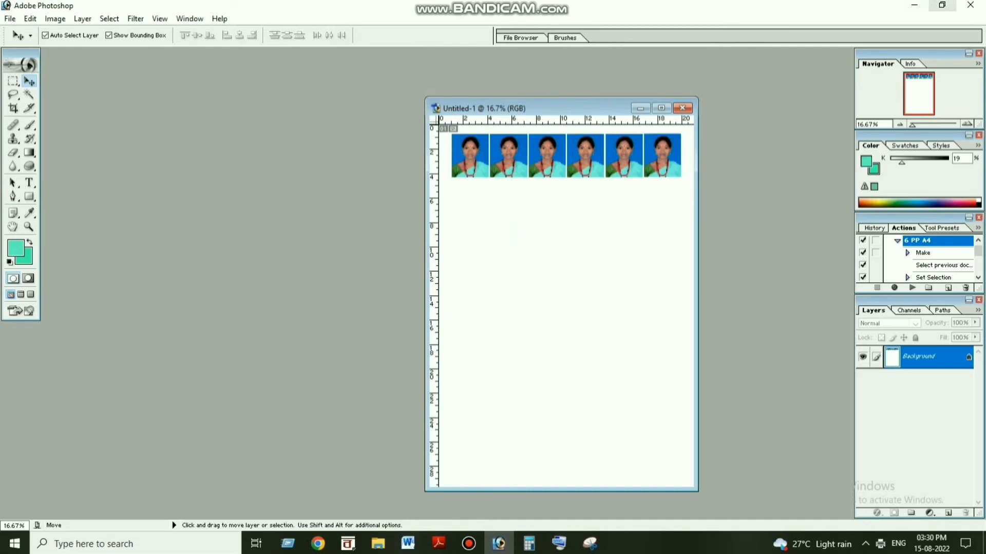
left_click(943, 6)
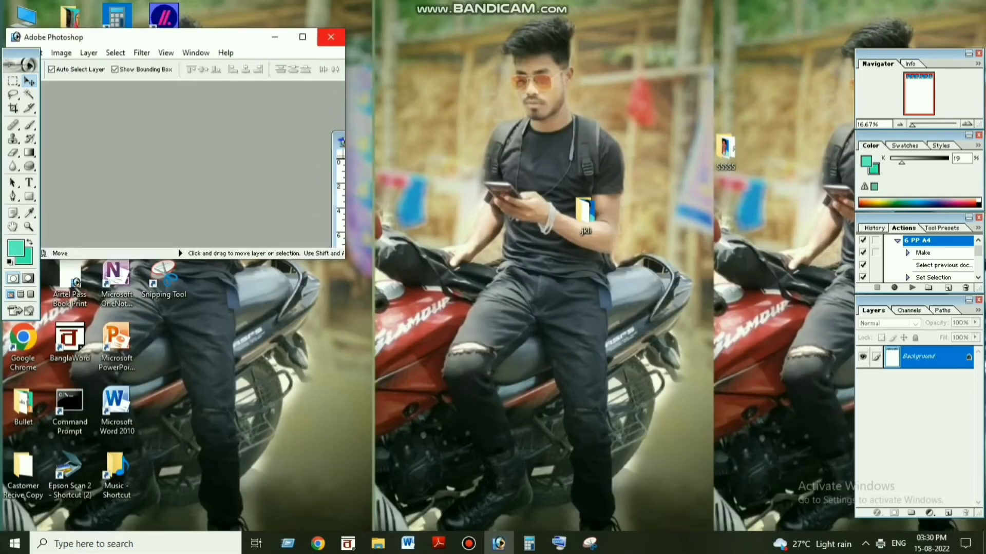
left_click(302, 37)
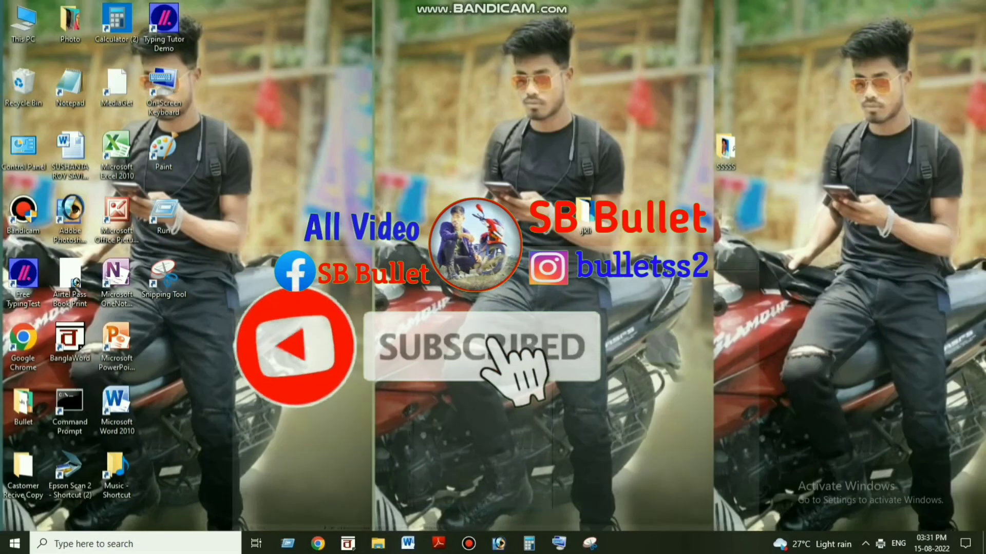
right_click(661, 58)
left_click(694, 95)
right_click(512, 72)
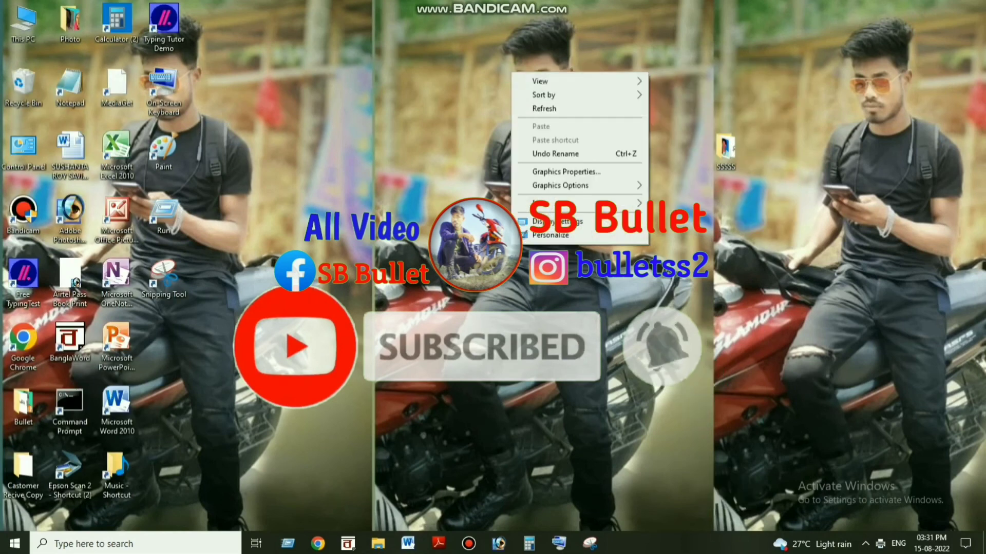
left_click(544, 108)
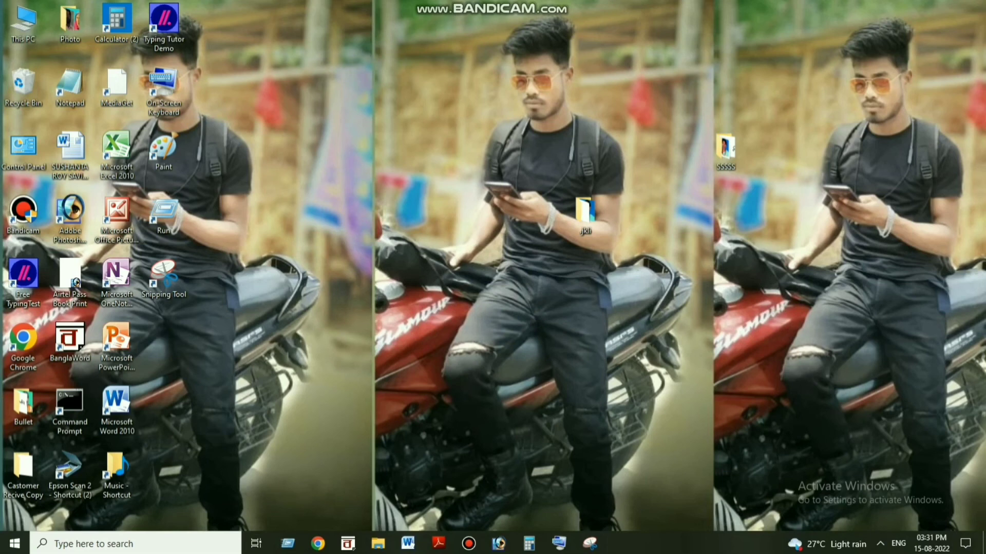
right_click(553, 103)
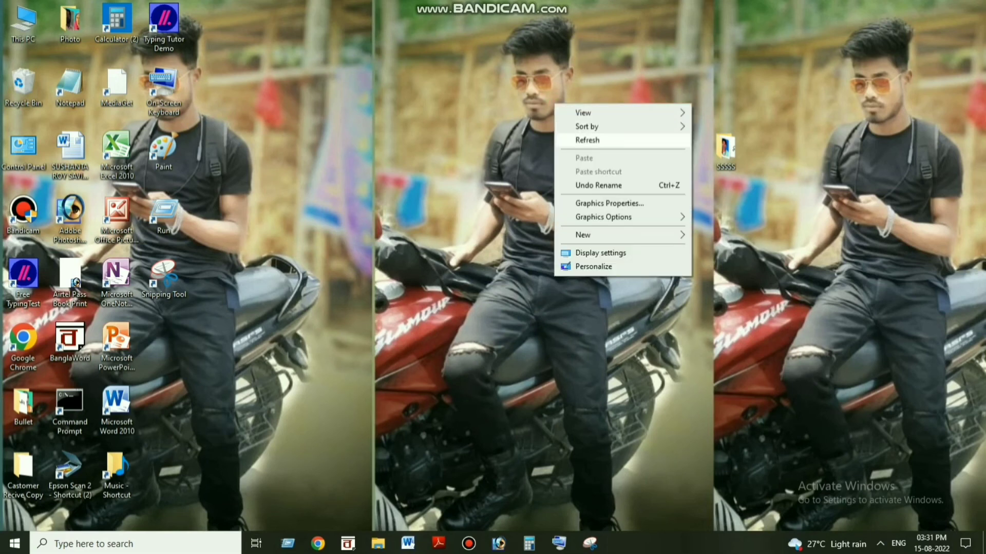
left_click(575, 140)
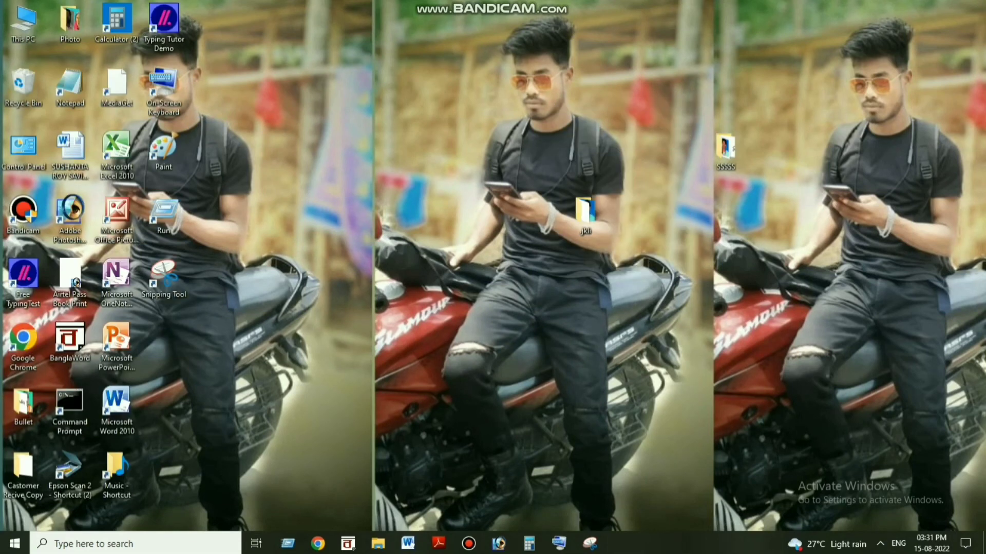
right_click(601, 133)
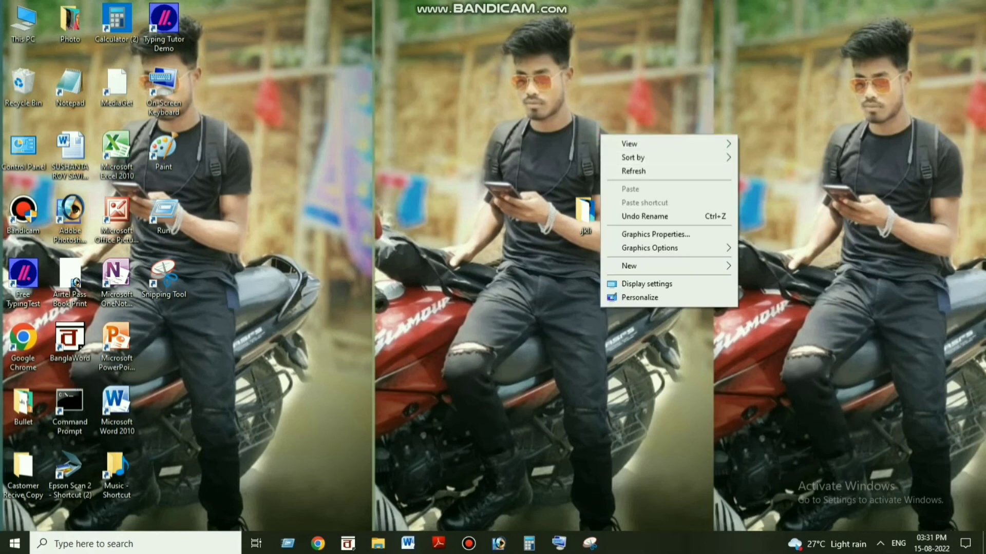
left_click(636, 168)
right_click(628, 165)
left_click(662, 200)
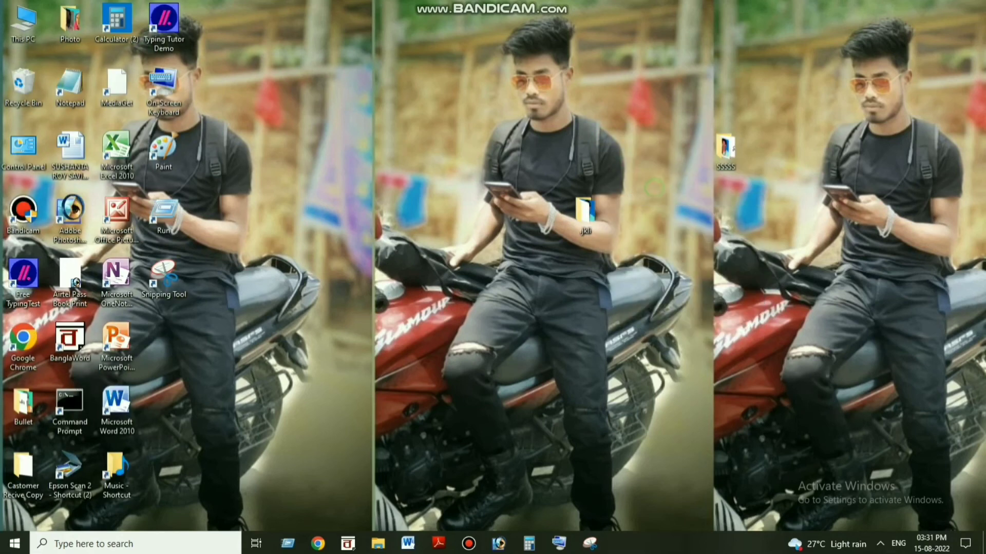
right_click(654, 187)
left_click(686, 224)
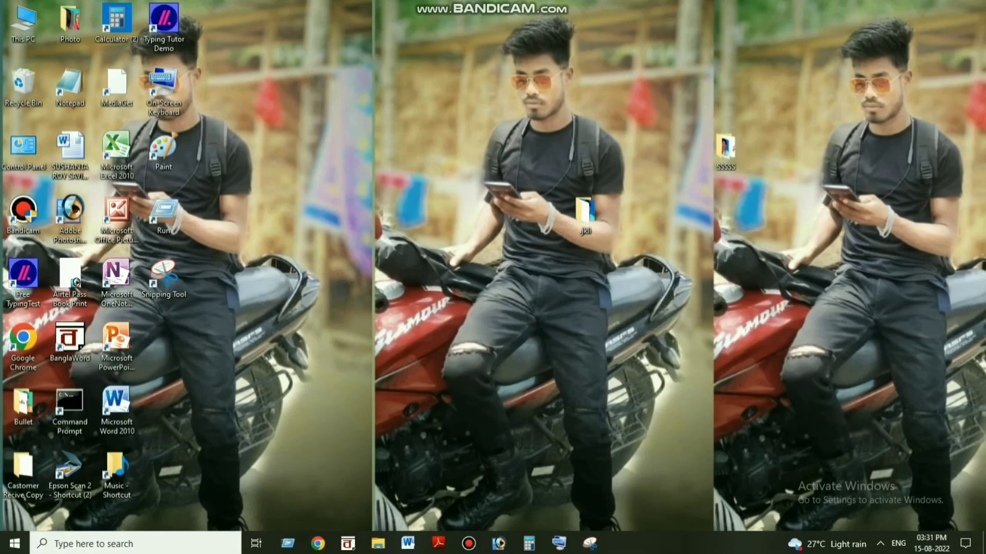